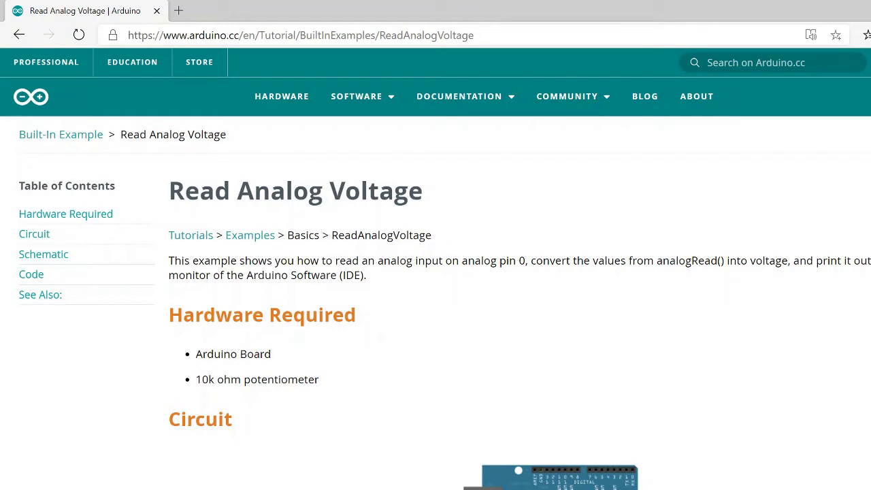
Switch from the Edge tutorial to the ReadAnalogVoltage sketch in the Arduino IDE.
key("alt+Tab")
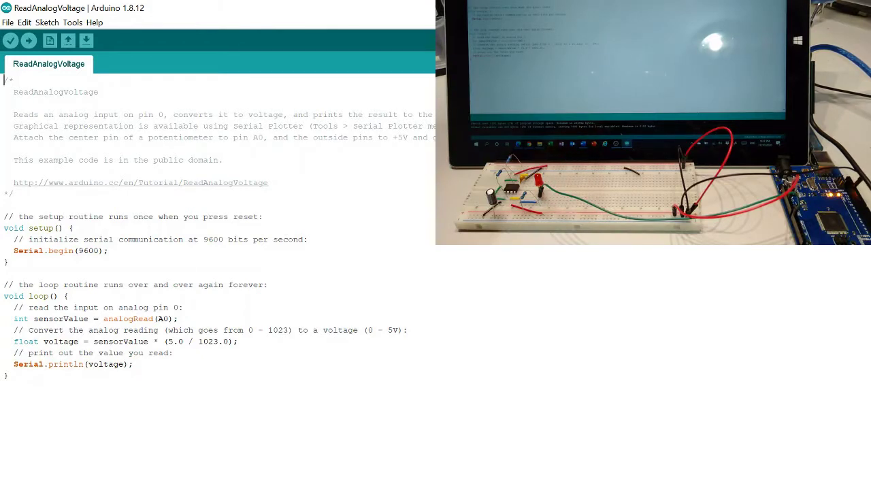
Open the Serial Plotter from the Tools menu to graph the COM3 voltage readings.
left_click(73, 22)
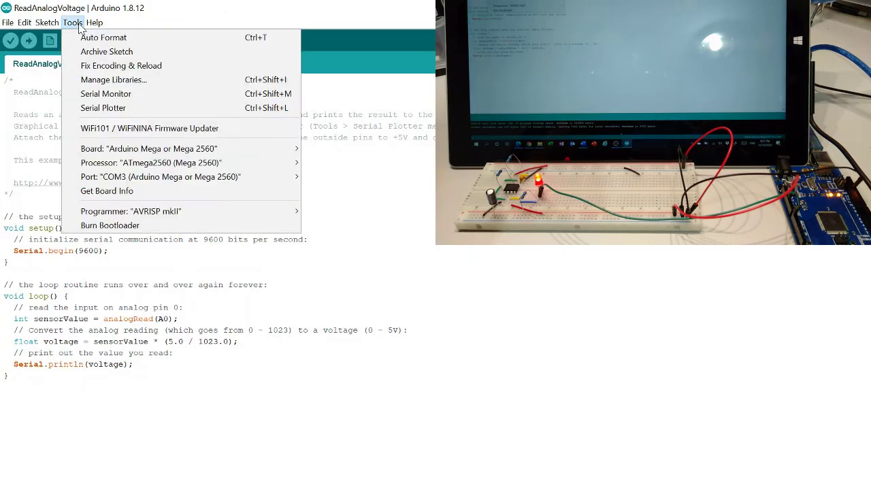
left_click(84, 108)
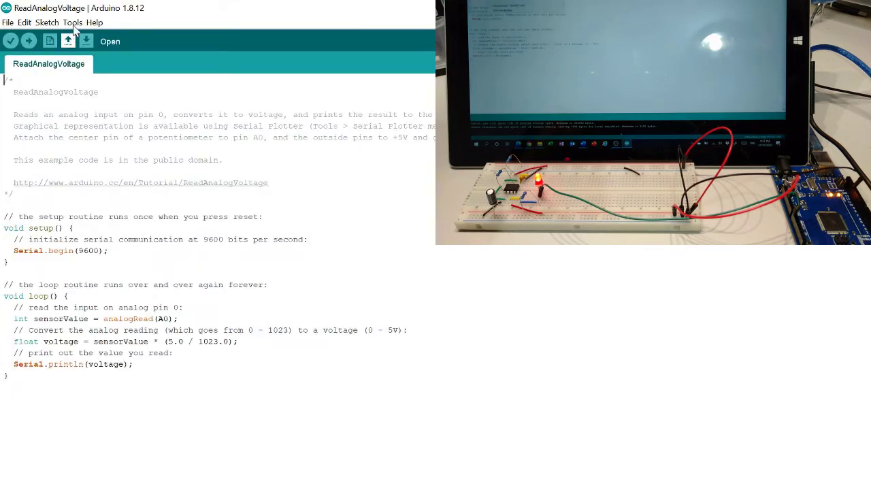
left_click(73, 23)
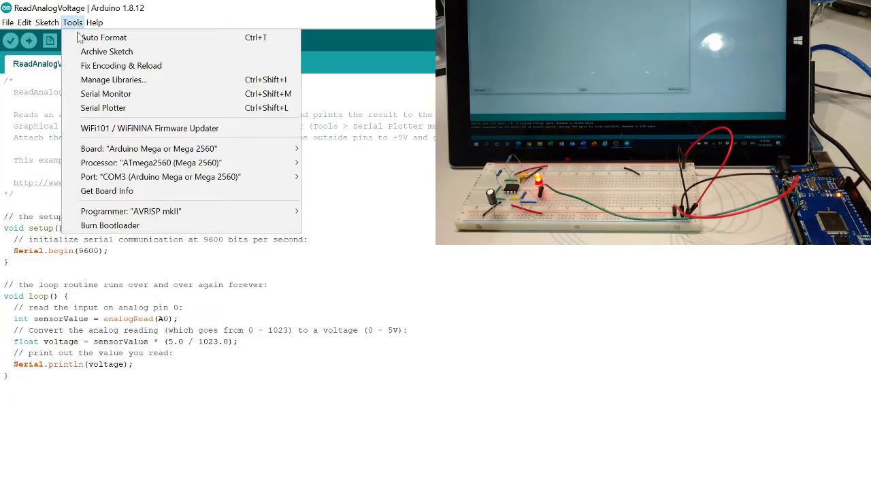
left_click(114, 110)
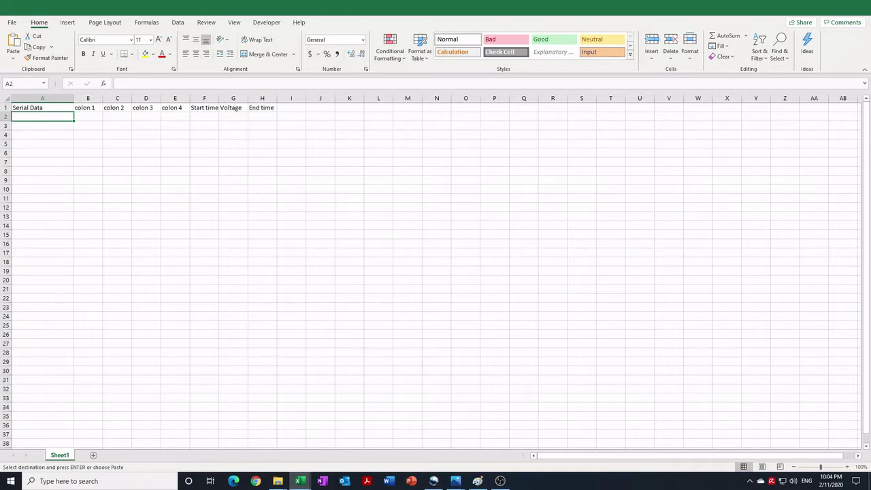
Paste a serial line into A2 and enter =FIND(":",$A2,1) in B2.
type("Start:52:3.53:End:668")
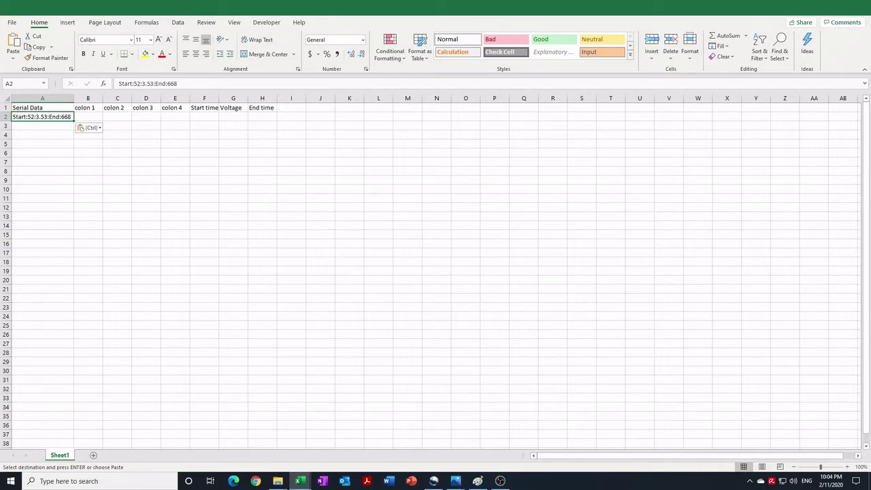
left_click(88, 116)
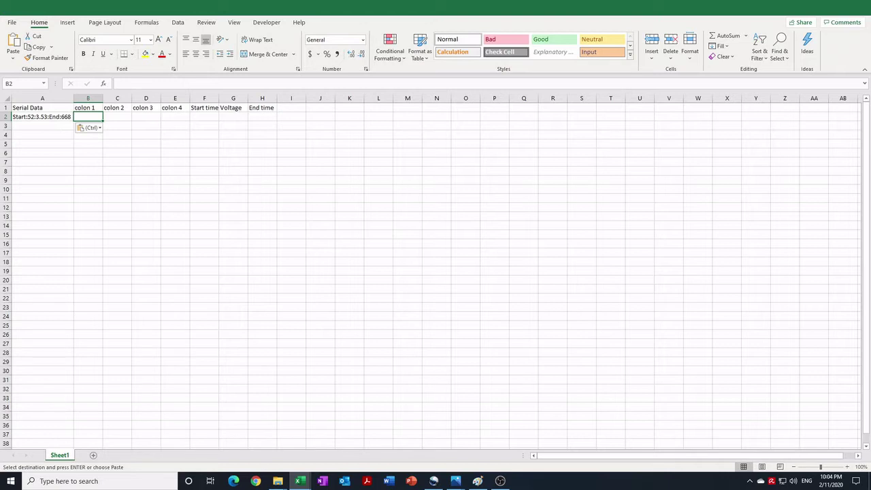
type("=")
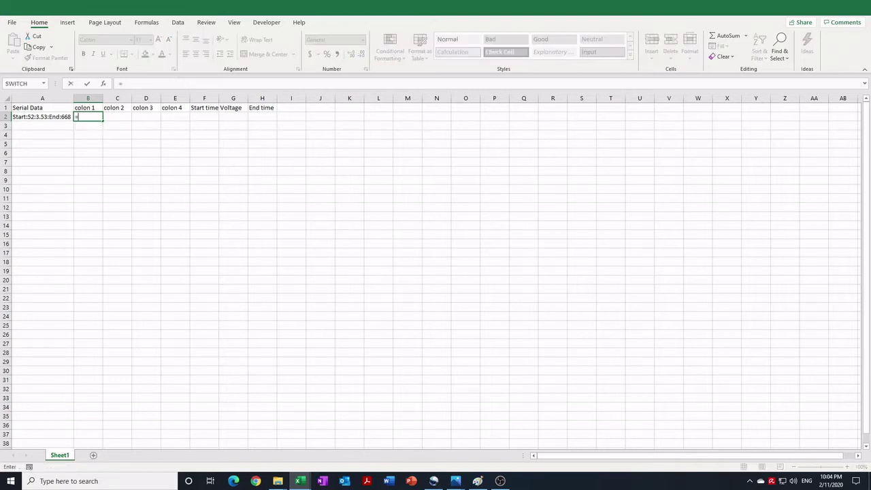
type("find")
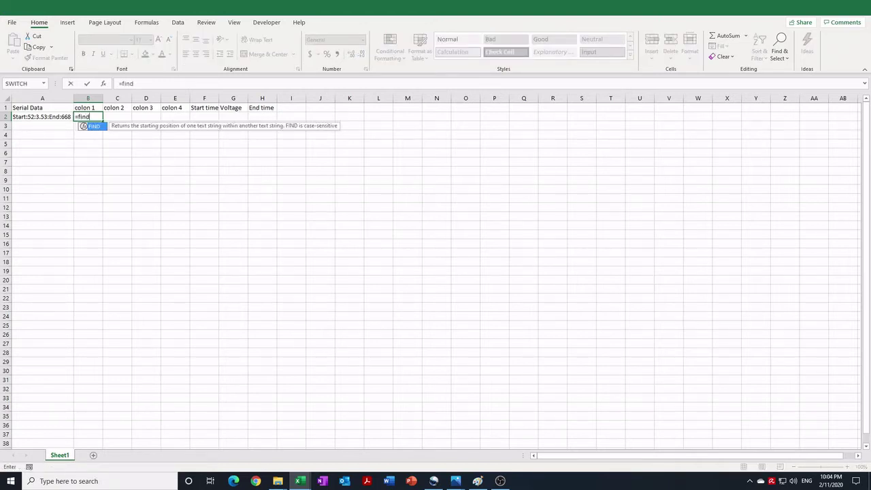
type("(\":\"")
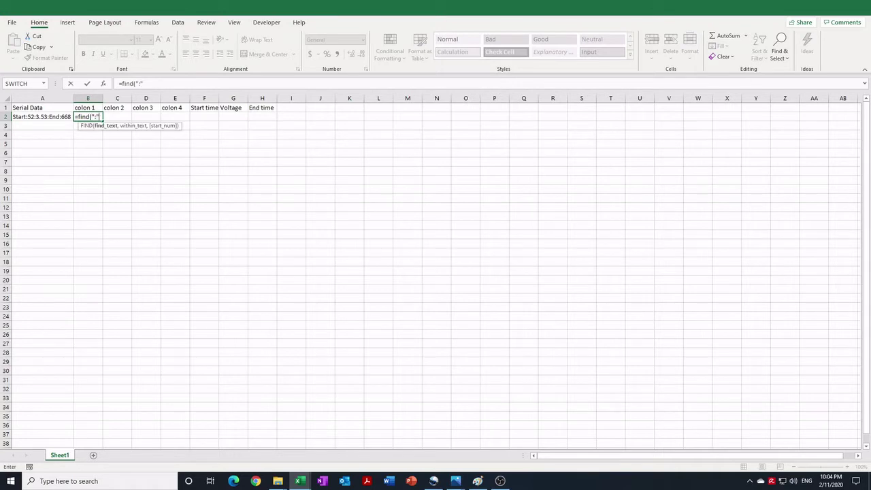
type(",$A2")
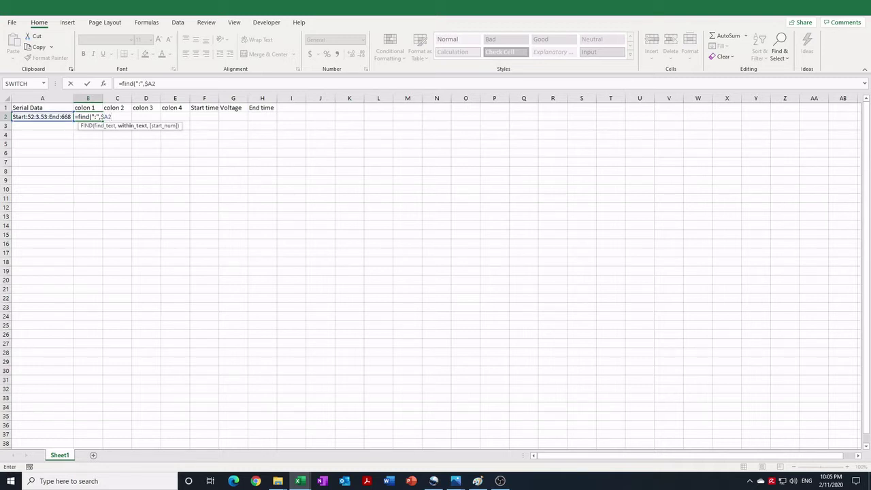
type(",1)")
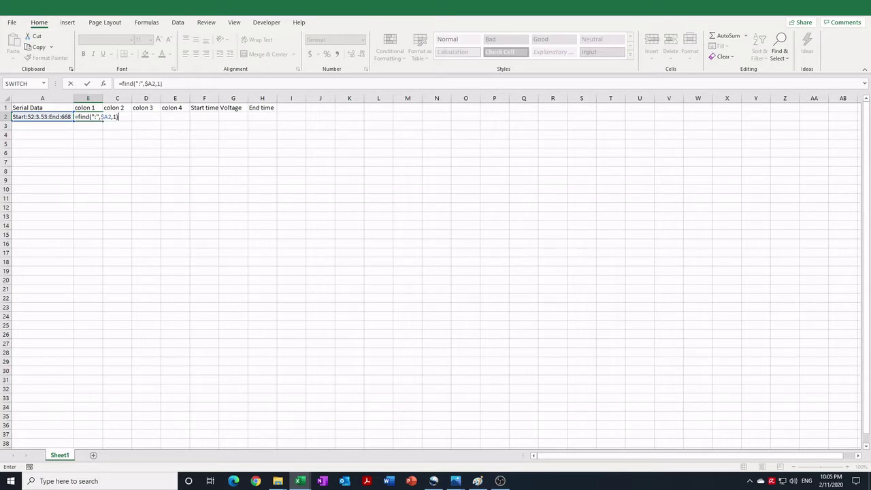
key("Return")
left_click(88, 117)
Put =FIND(":",$A2,B2+1) in C2 so it finds the second colon at 9.
left_click(117, 116)
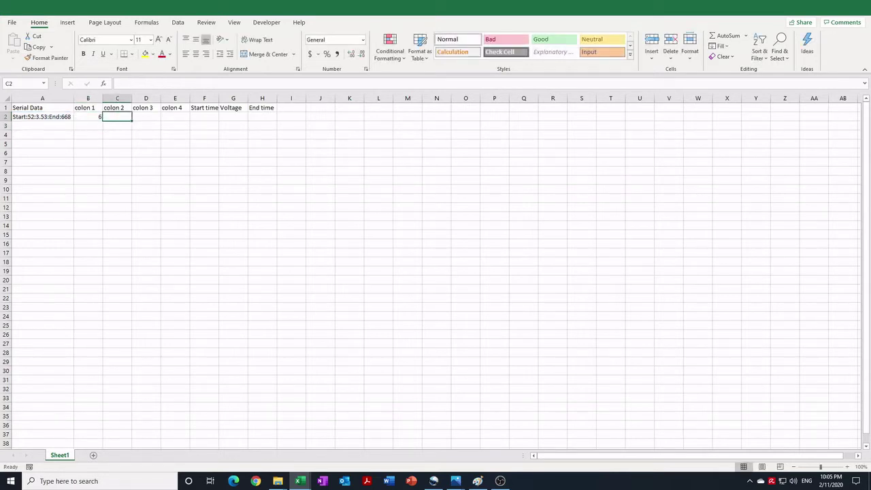
left_click(88, 116)
key("ctrl+c")
left_click(117, 116)
key("ctrl+v")
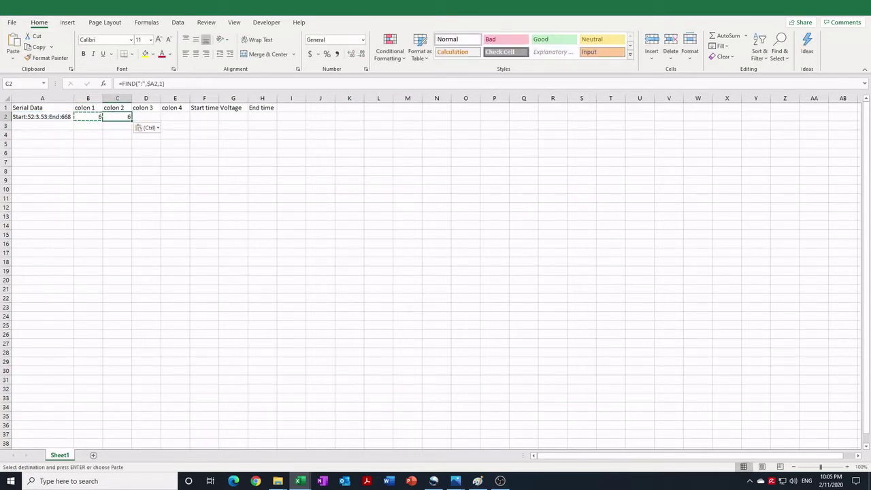
key("F2")
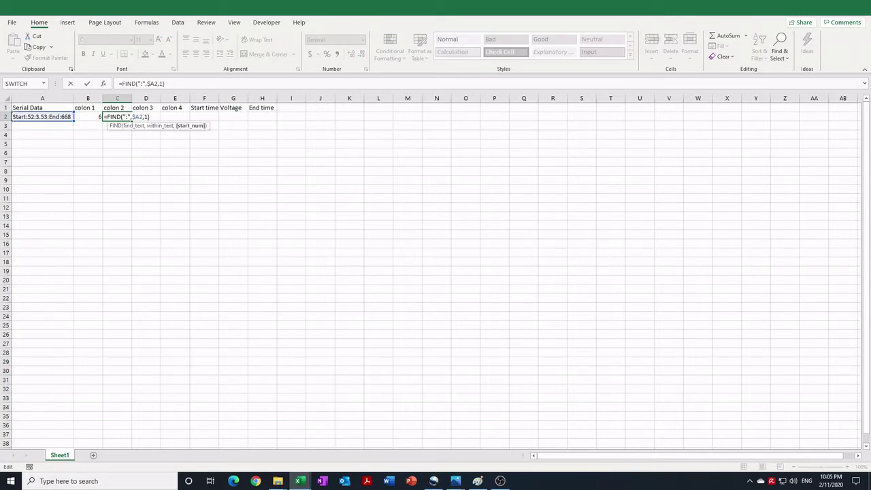
key("BackSpace")
key("F1")
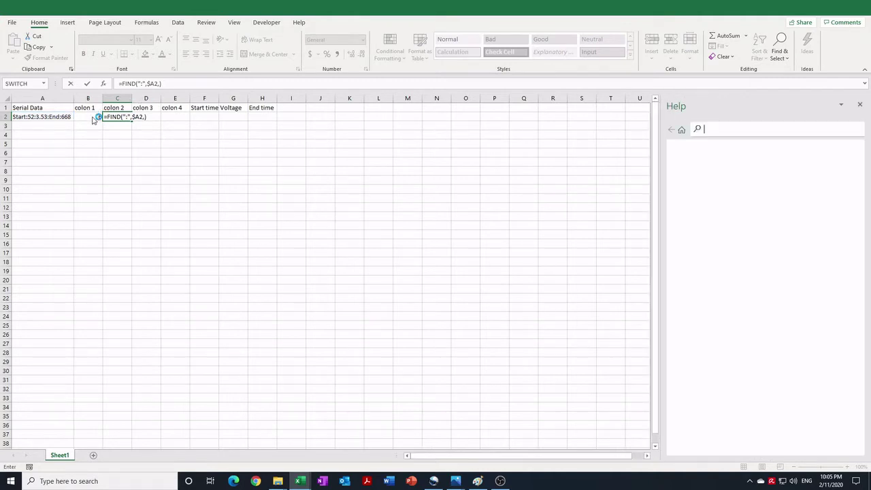
left_click(100, 118)
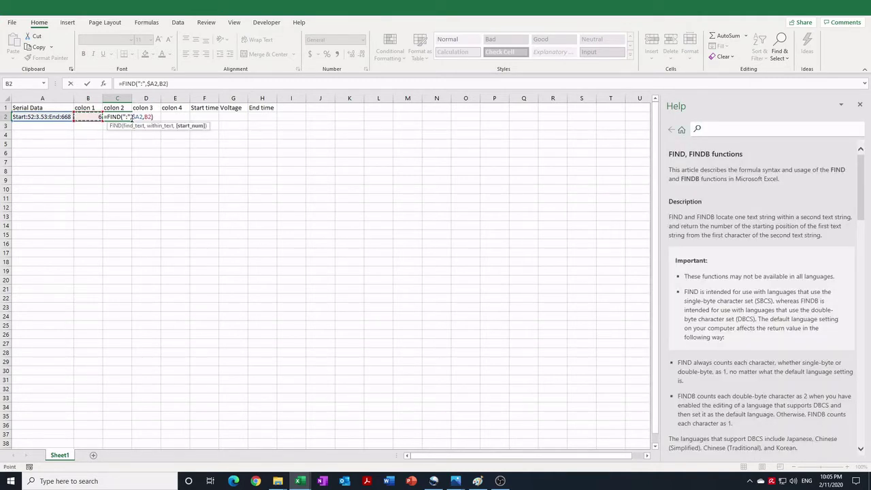
type("+1")
key("Return")
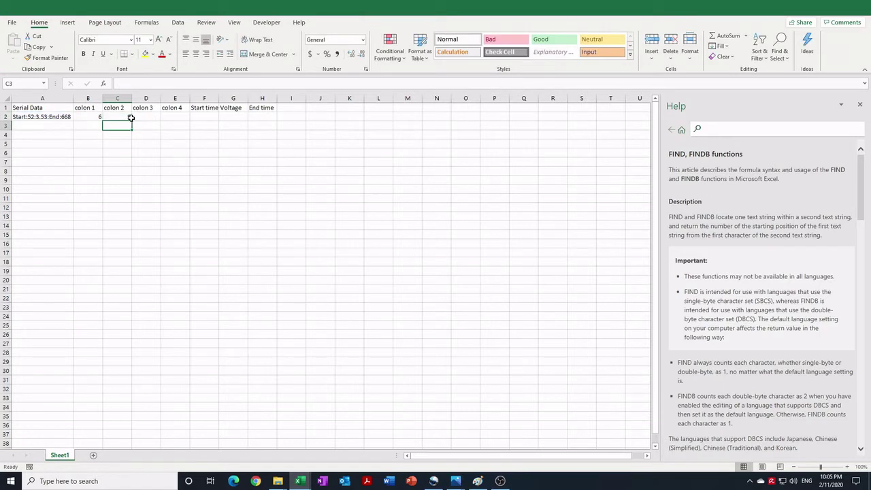
left_click(130, 117)
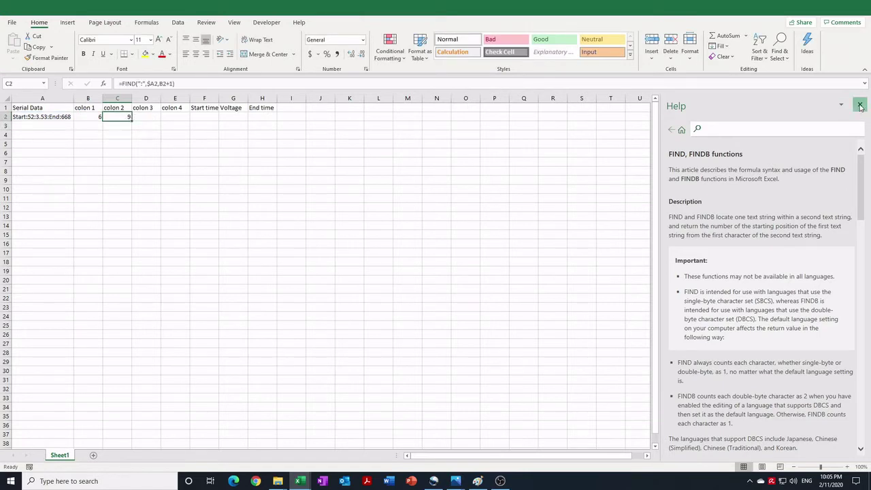
left_click(860, 107)
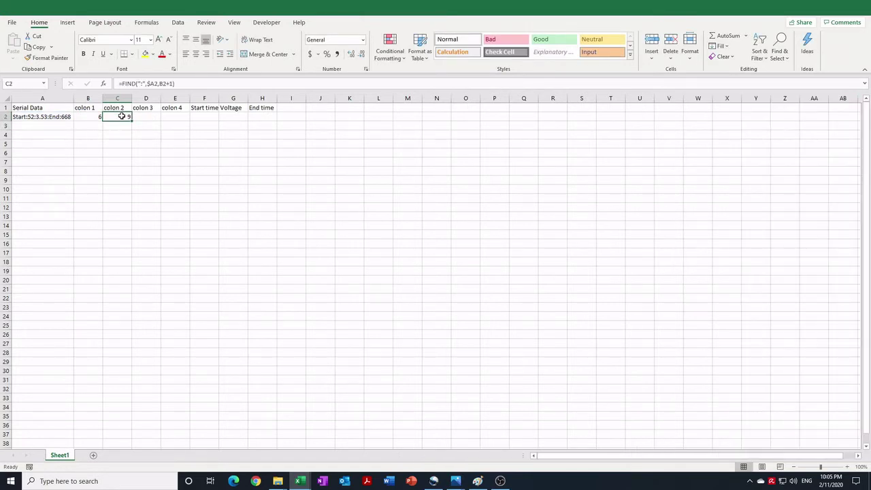
Copy C2's formula into D2 and E2 to get colon positions 14 and 18.
key("ctrl+c")
key("Right")
key("ctrl+v")
key("Right")
key("ctrl+v")
key("Right")
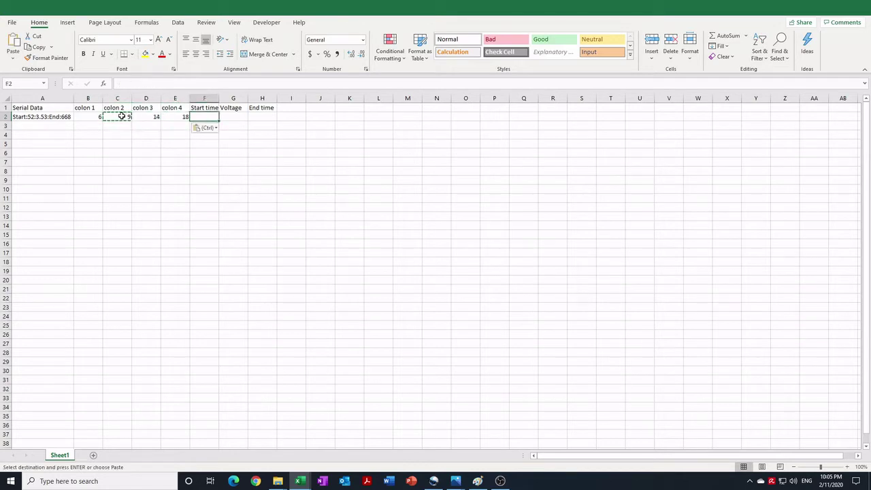
key("Left")
key("Left")
key("Left")
key("Right")
key("Right")
key("Right")
Enter =MID($A2,B2+1,C2-B2-1) in F2 to extract the Start time.
type("=")
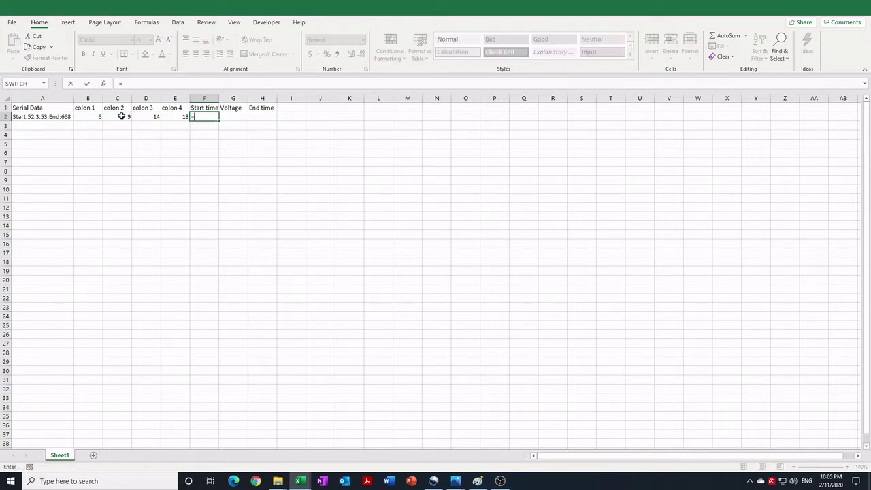
type("mid(")
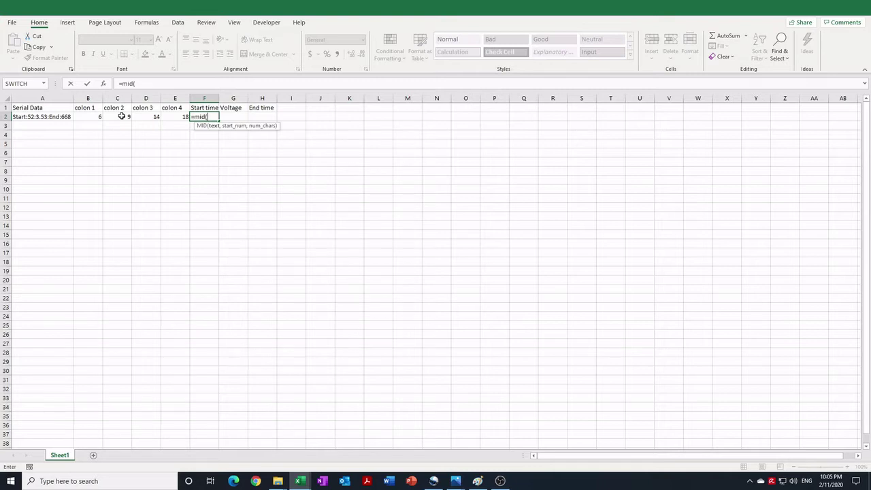
type("$A2")
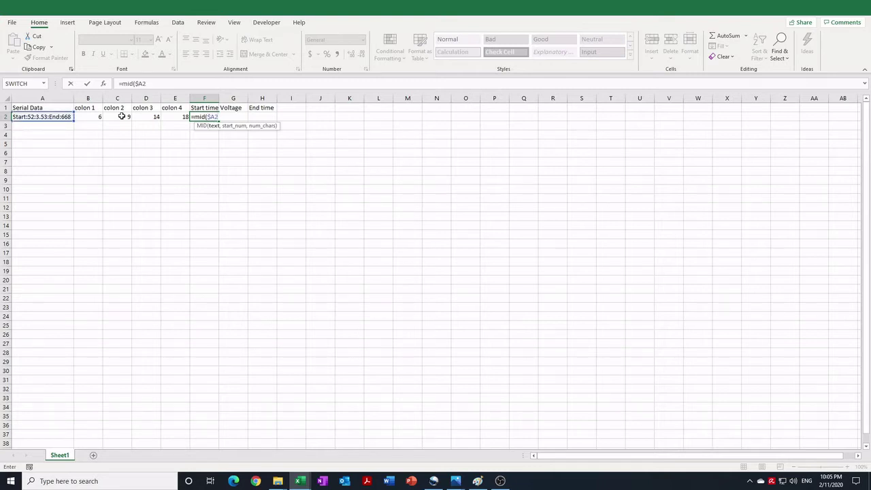
type(",")
key("Left")
key("Left")
key("Left")
key("Left")
type("+1,")
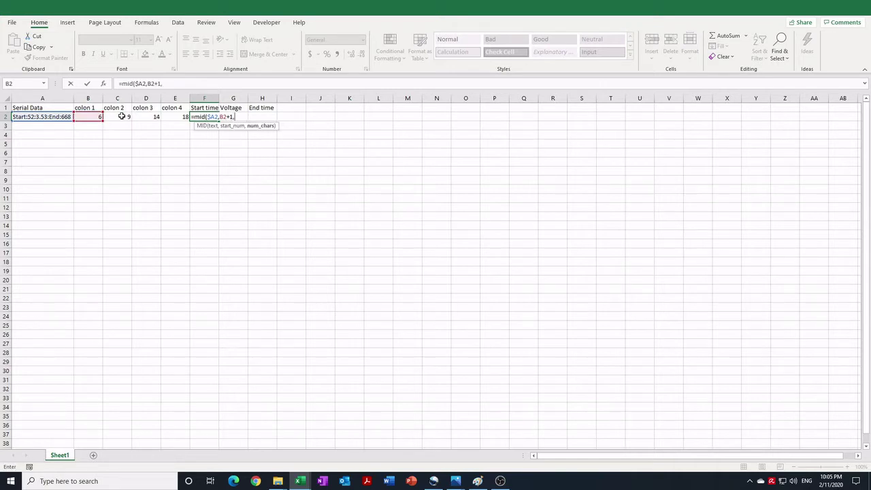
key("Left")
key("Left")
key("Left")
type("-")
key("Left")
key("Left")
key("Left")
key("Left")
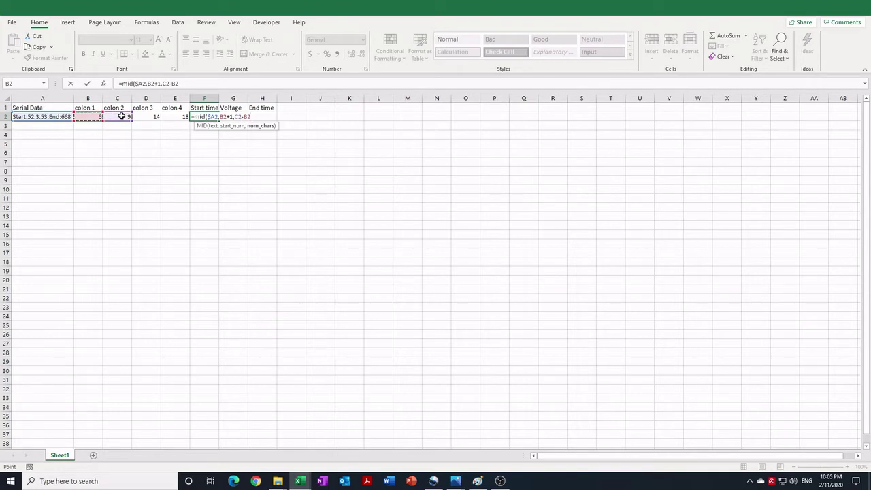
type("-1")
key("Return")
key("Up")
key("F2")
key("Escape")
key("F2")
key("Escape")
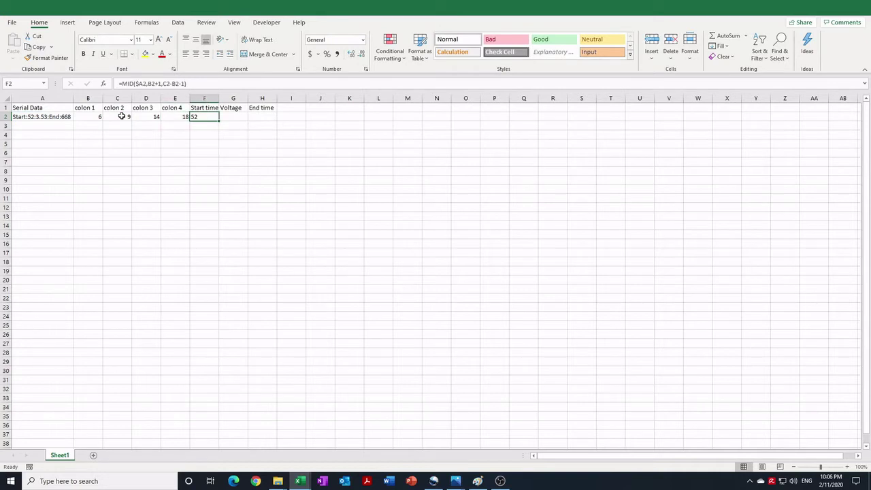
Copy the Start time formula into G2 and H2 for Voltage and End time.
key("ctrl+c")
key("Right")
key("ctrl+v")
key("Right")
key("ctrl+v")
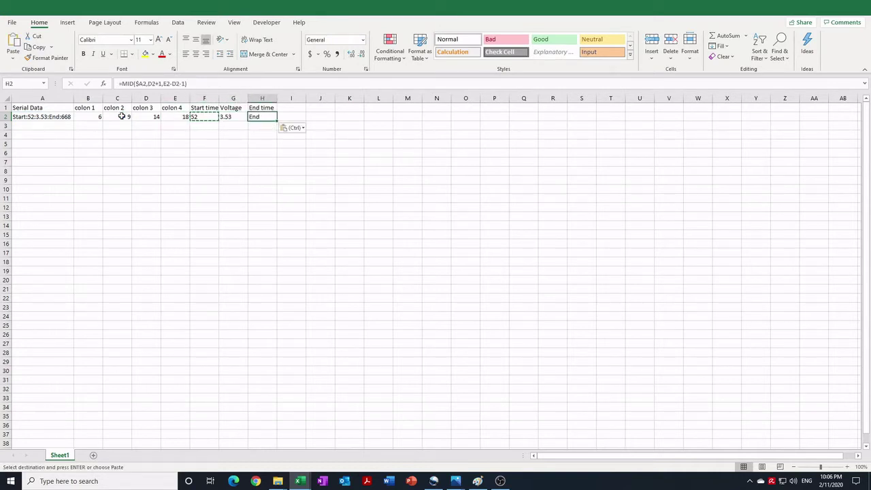
Change H2 to =MID($A2,E2+1,1000) so it returns End time 668.
double_click(266, 118)
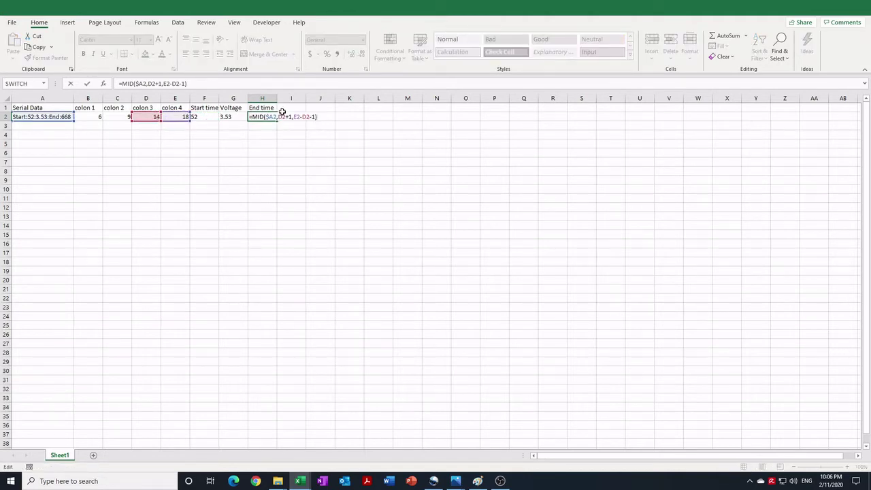
left_click(312, 117)
key("BackSpace")
key("BackSpace")
key("BackSpace")
key("BackSpace")
key("BackSpace")
key("BackSpace")
key("BackSpace")
key("BackSpace")
type(",1000")
key("Left")
key("Left")
key("Left")
key("Left")
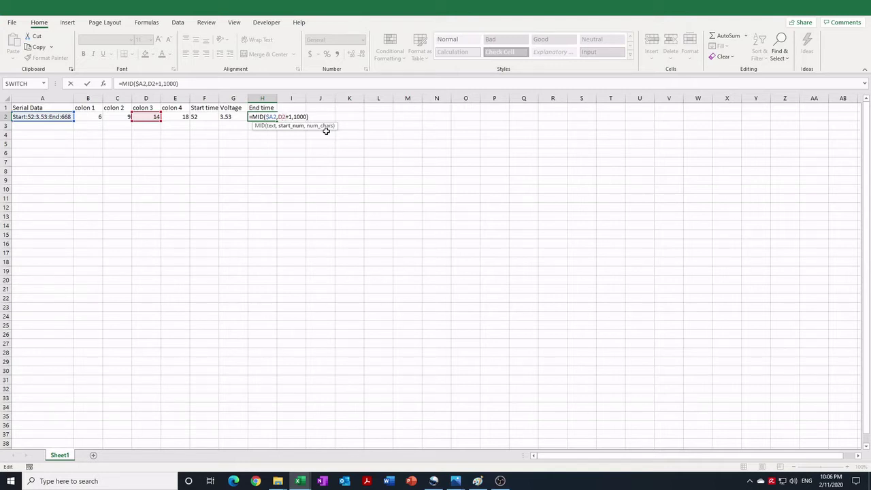
key("BackSpace")
type("E")
key("Return")
key("Up")
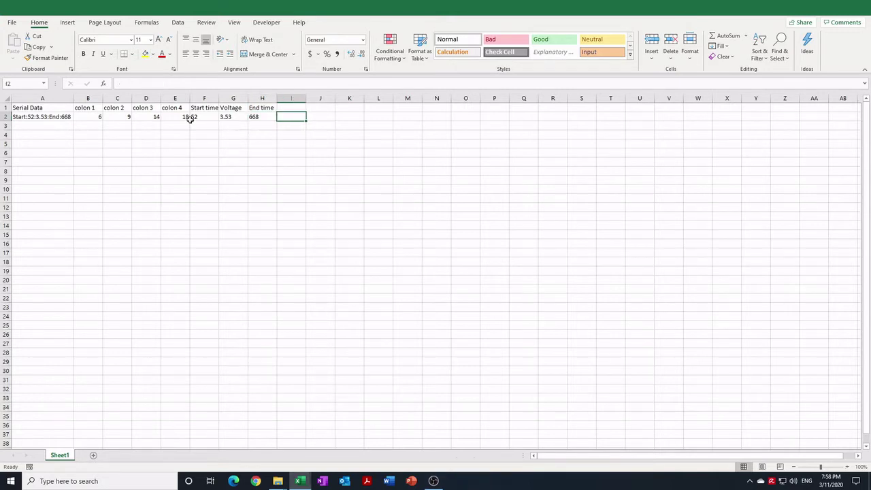
Wrap F2's Start time formula in NUMBERVALUE so 52 becomes a true number.
left_click(195, 117)
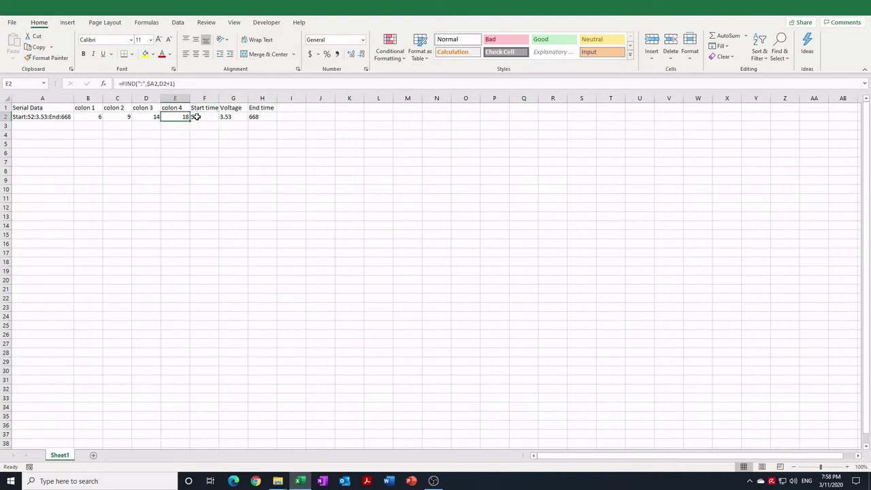
left_click(233, 117)
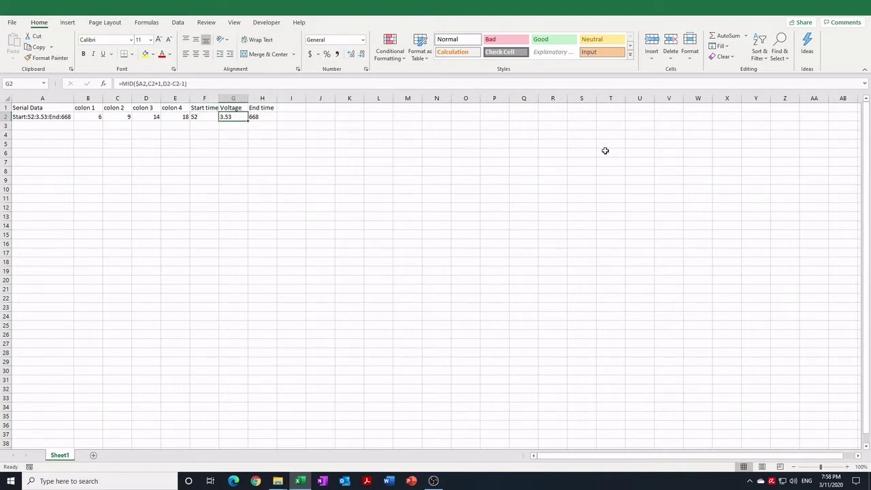
key("Left")
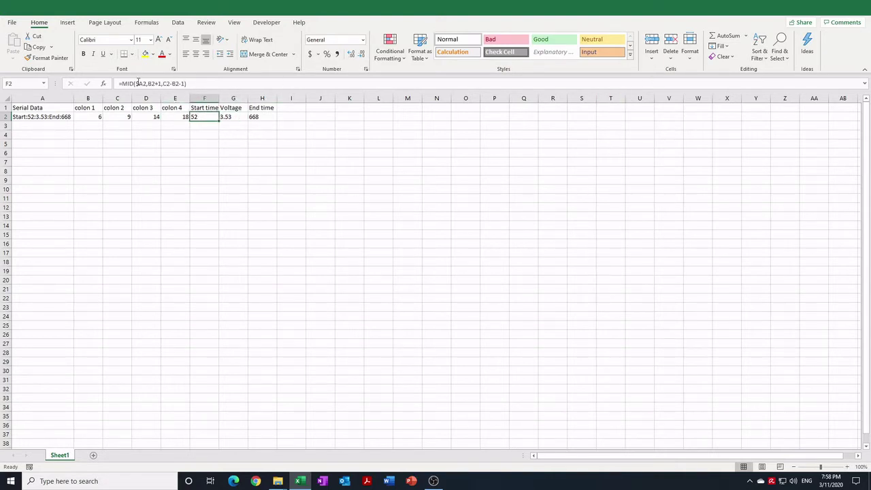
left_click(121, 83)
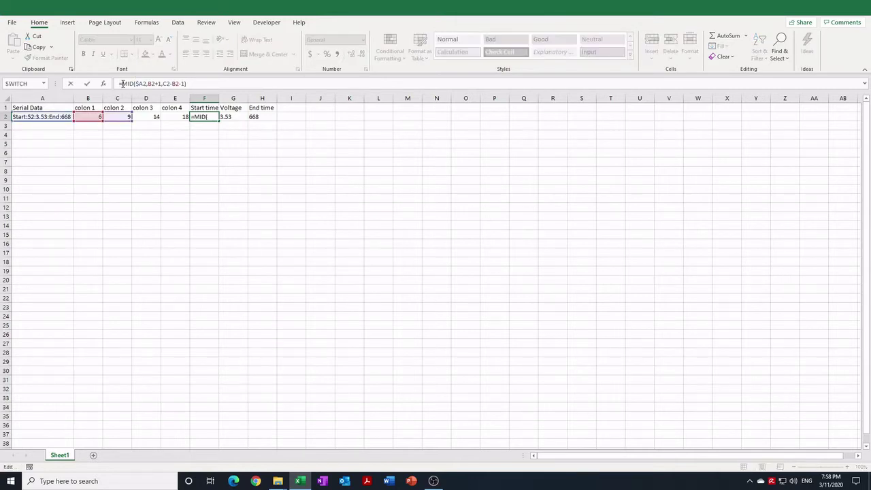
type("numberva")
key("Tab")
key("End")
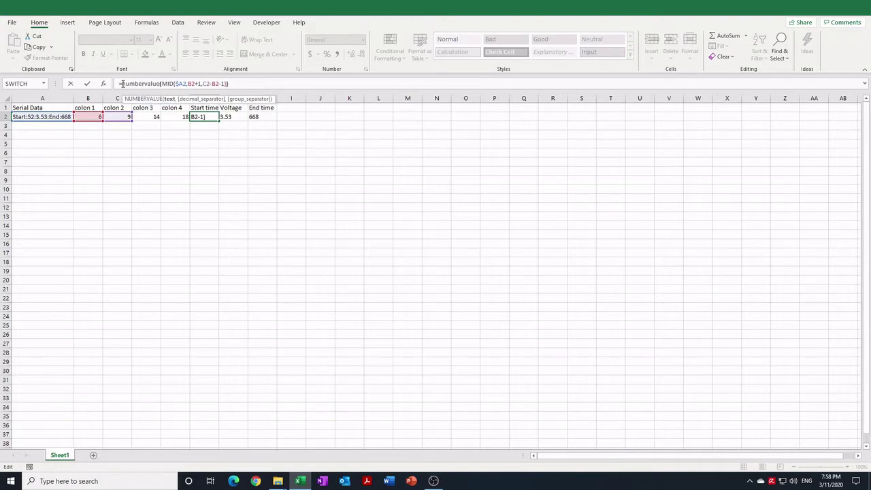
key("ctrl+Return")
Wrap the Voltage and End time formulas in G2 and H2 with NUMBERVALUE too.
key("Right")
key("F2")
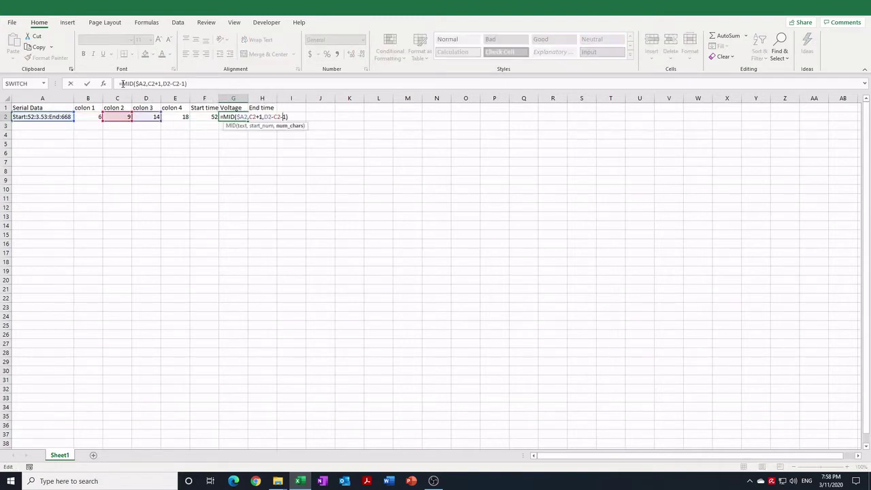
key("Left")
key("Left")
key("Left")
key("Left")
key("Left")
key("Left")
key("Left")
key("Left")
key("Left")
key("Left")
key("Left")
key("Left")
key("Left")
key("Left")
key("Left")
key("Left")
key("Left")
key("Left")
key("Left")
key("Left")
type("Numbervalue")
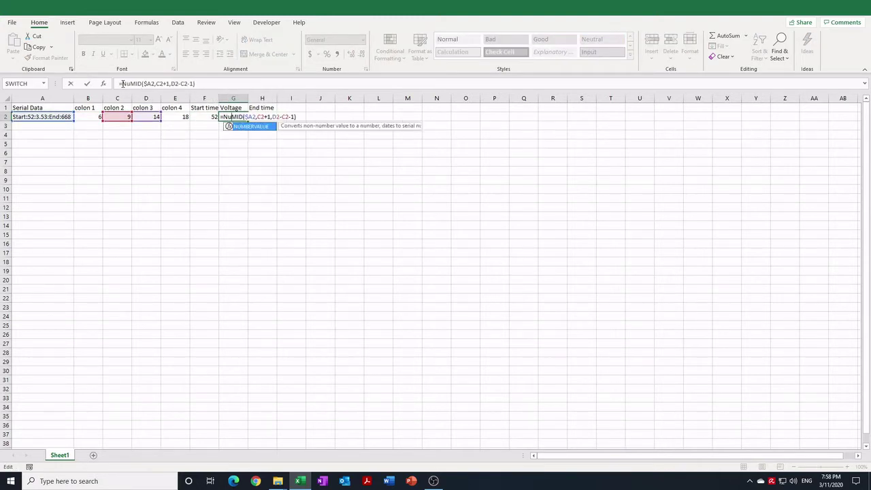
type("(")
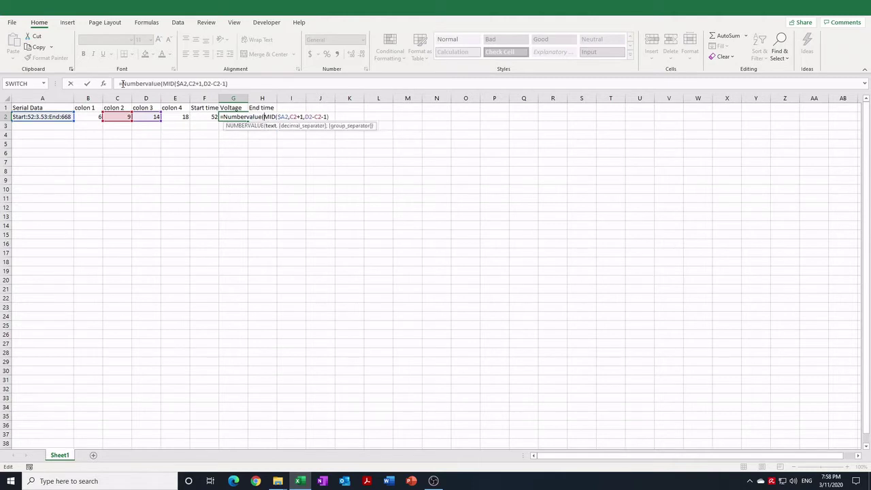
key("Return")
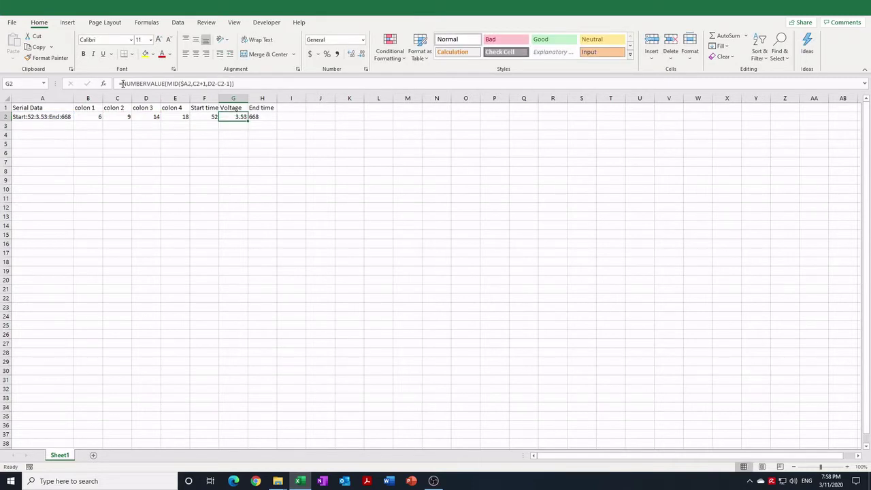
key("F2")
key("Left")
key("Left")
key("Left")
key("Left")
key("Left")
key("Left")
key("Left")
key("Left")
key("Left")
key("Left")
key("Left")
key("Left")
key("Left")
key("Left")
key("Left")
key("Left")
key("Left")
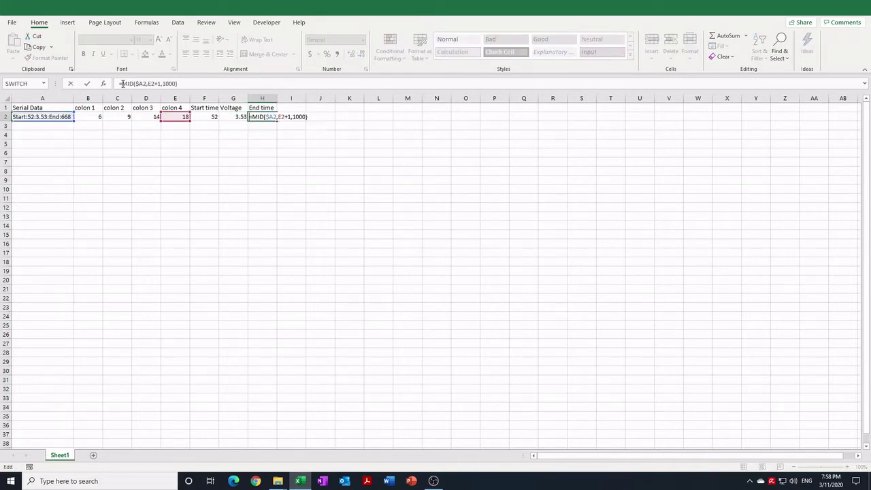
type("numbervalue")
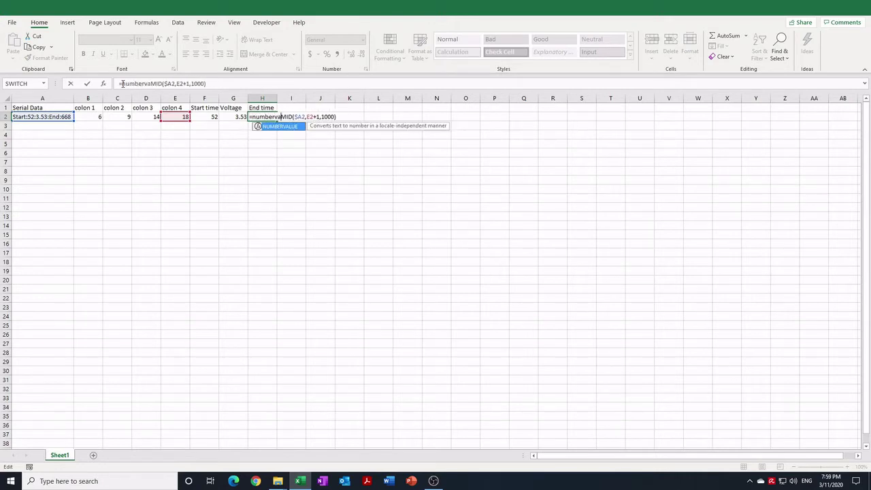
type("(")
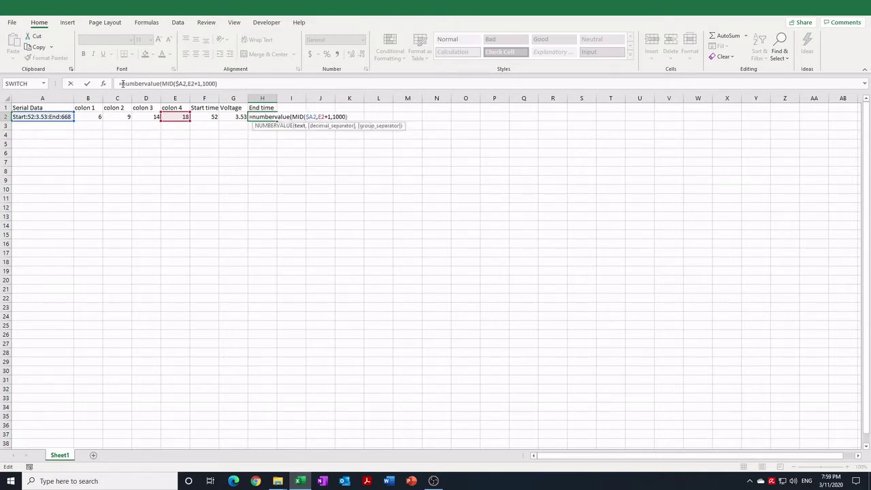
key("Return")
Select the header and first data row, A1:H2.
key("Up")
key("shift+Left")
key("shift+Left")
key("shift+Left")
key("shift+Left")
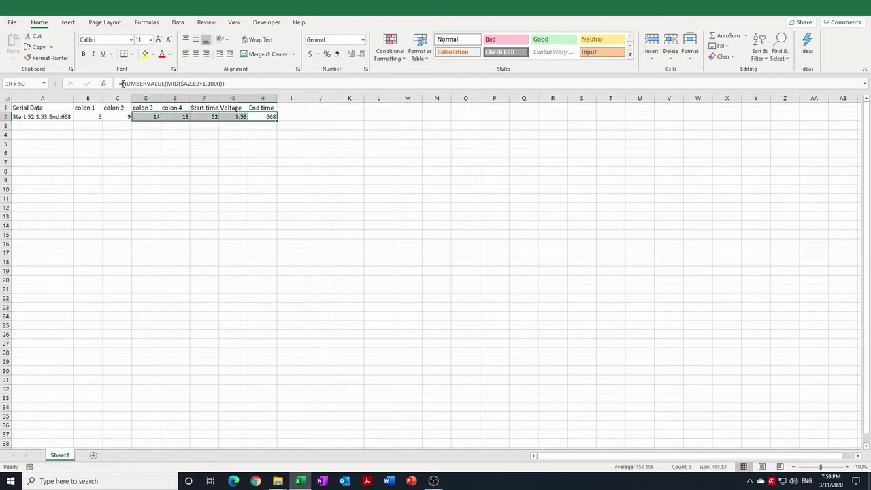
key("shift+Left")
key("shift+Left")
key("shift+Left")
key("shift+Up")
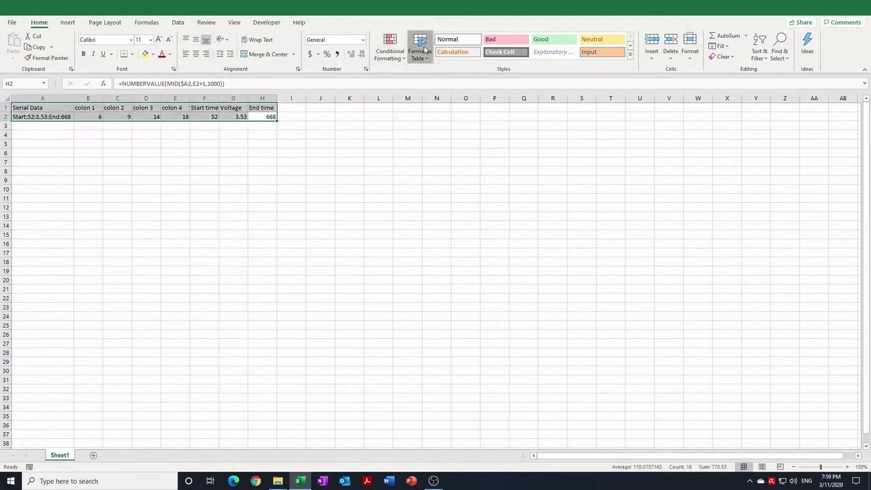
Format A1:H2 as a blue-styled table with headers.
left_click(423, 49)
left_click(451, 117)
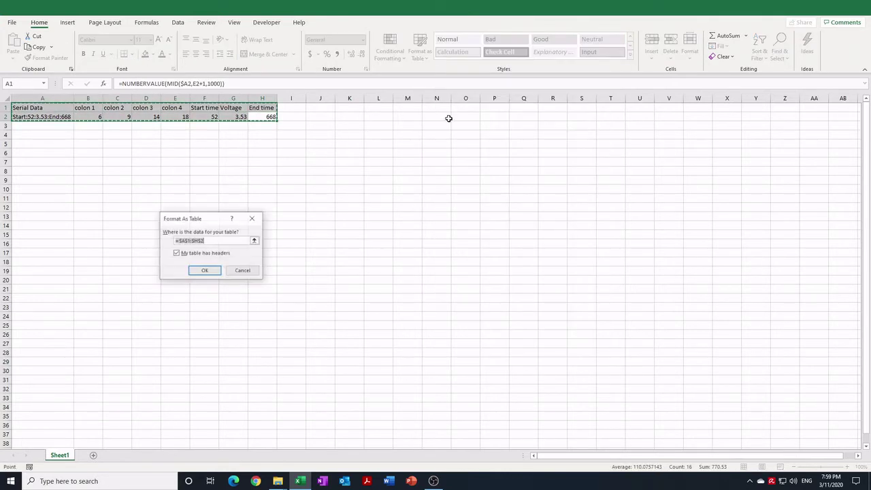
left_click(206, 271)
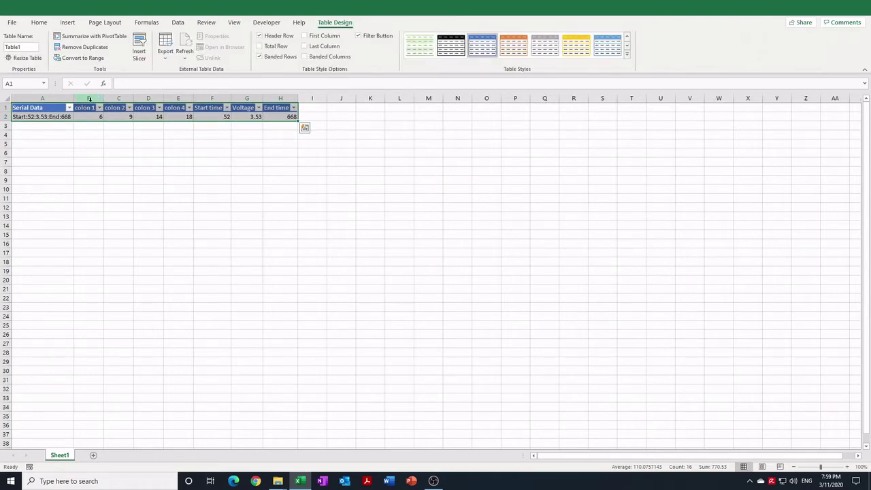
Hide the colon 1–4 helper columns B through E.
left_click(89, 98)
left_click(176, 99, "shift")
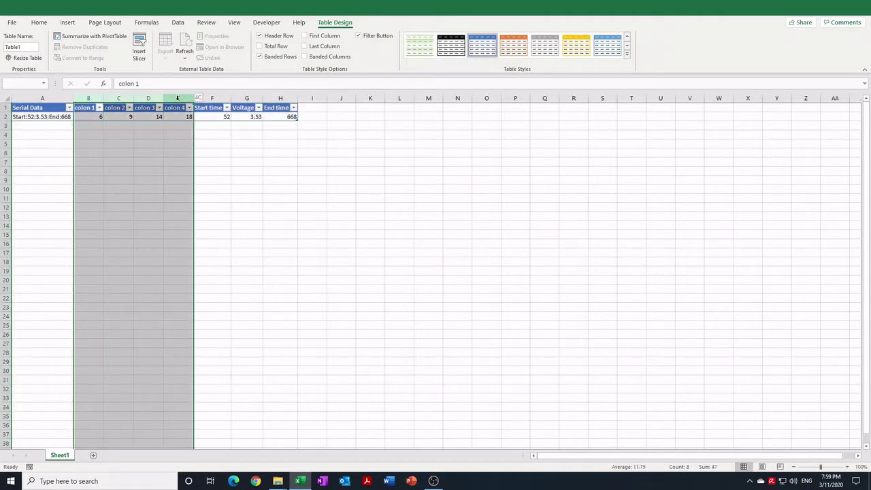
right_click(178, 100)
left_click(207, 240)
left_click(95, 134)
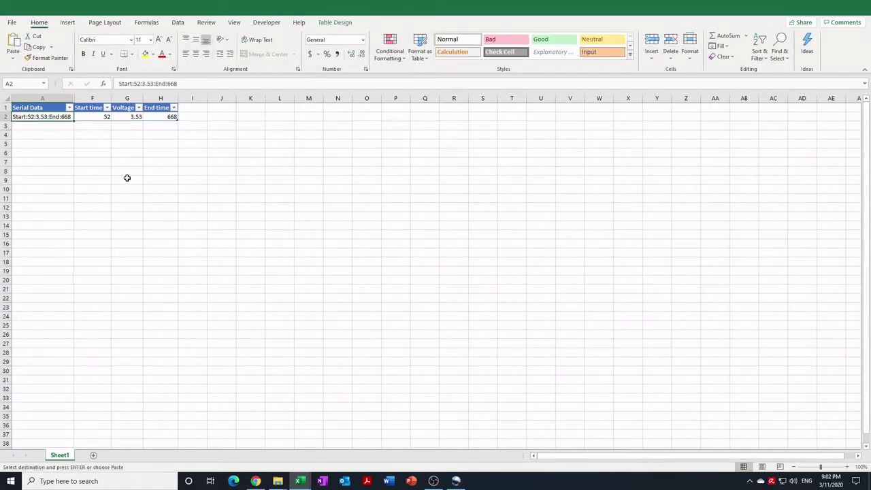
Paste all serial samples into the table and select Start time and Voltage, F1:G1001.
key("Return")
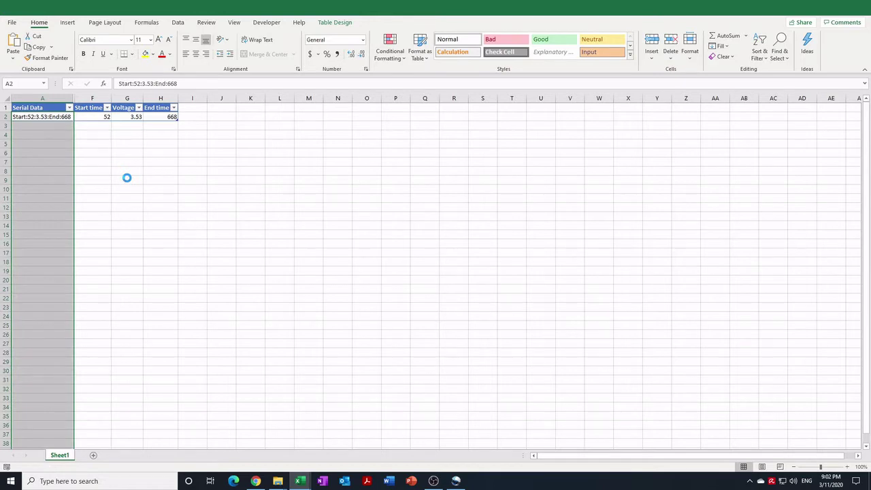
key("Right")
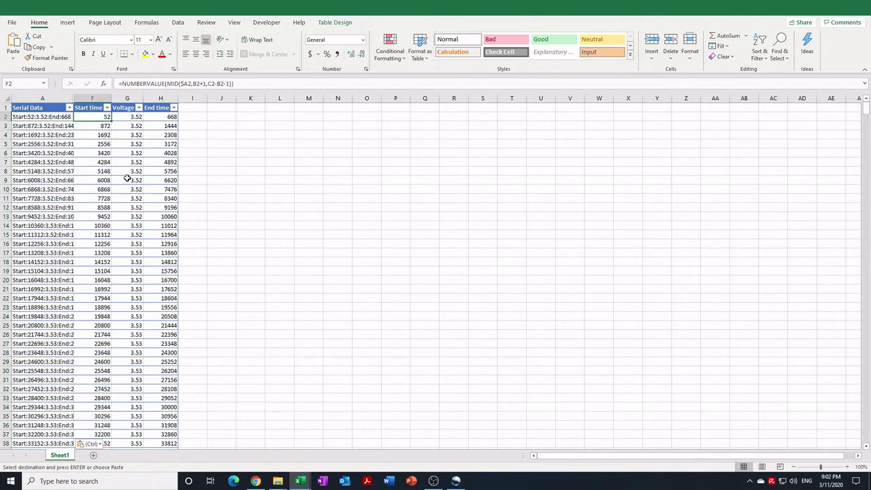
key("ctrl+Down")
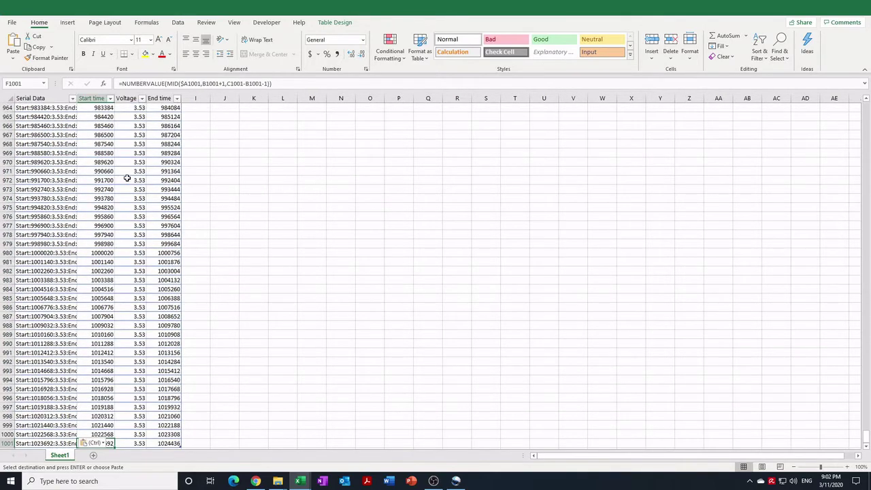
key("Right")
key("shift+Left")
key("ctrl+shift+Up")
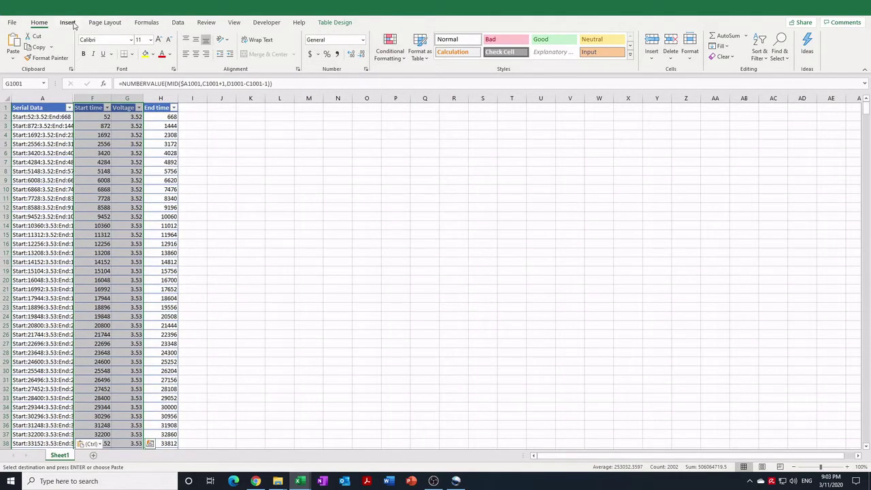
Insert a Scatter with Straight Lines chart, then move it beside the table and enlarge it.
left_click(68, 22)
left_click(422, 57)
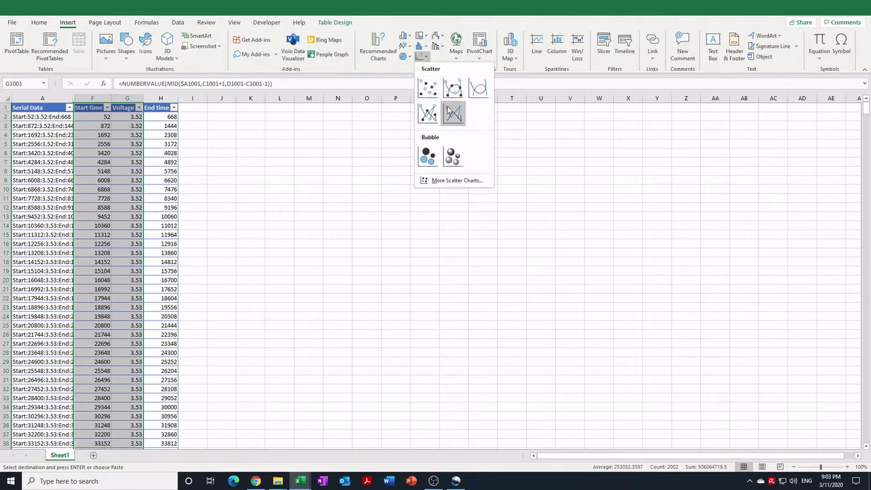
left_click(453, 113)
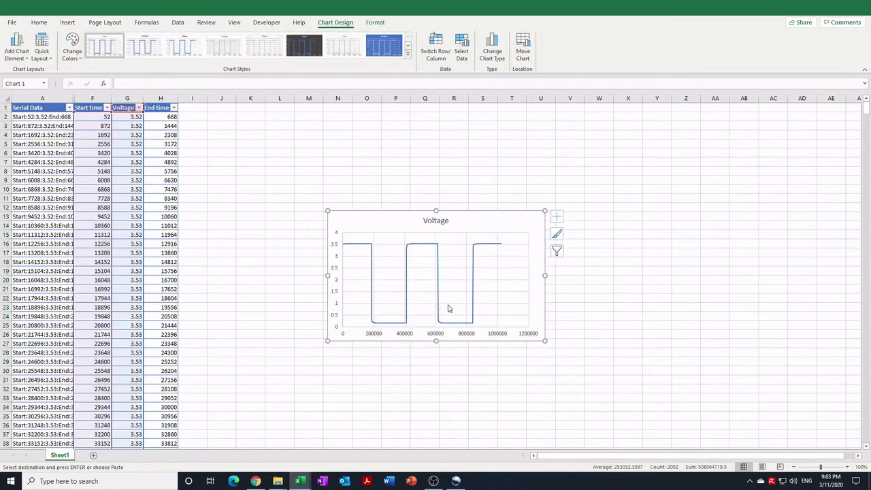
left_click_drag(408, 209, 307, 115)
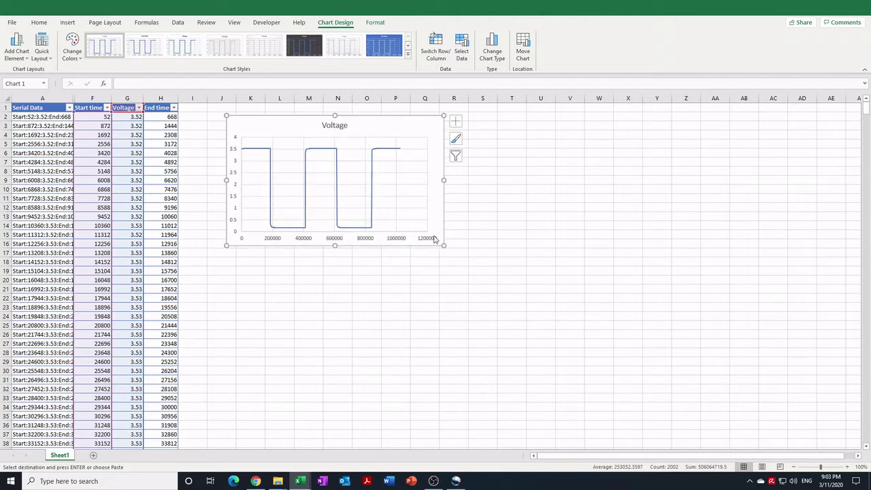
left_click_drag(442, 247, 517, 294)
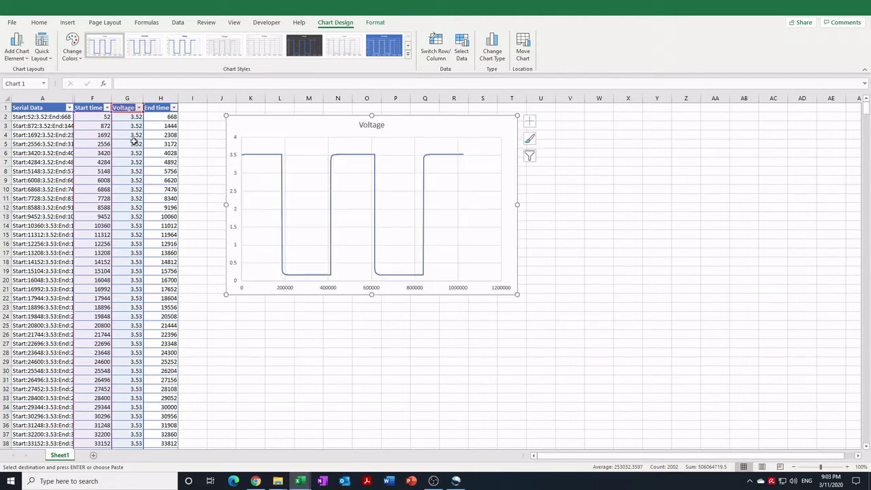
Select the Start time and End time columns down to row 1001.
left_click(99, 116)
key("ctrl+shift+Down")
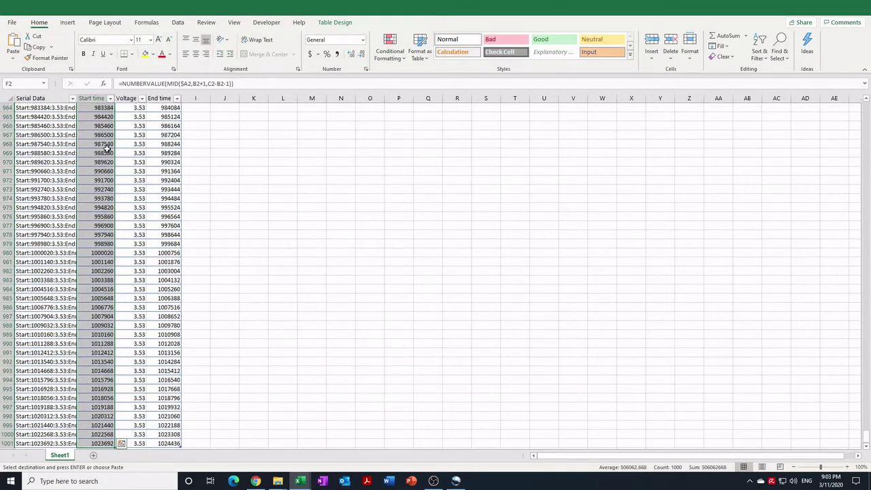
left_click(161, 142, "ctrl")
key("ctrl+space")
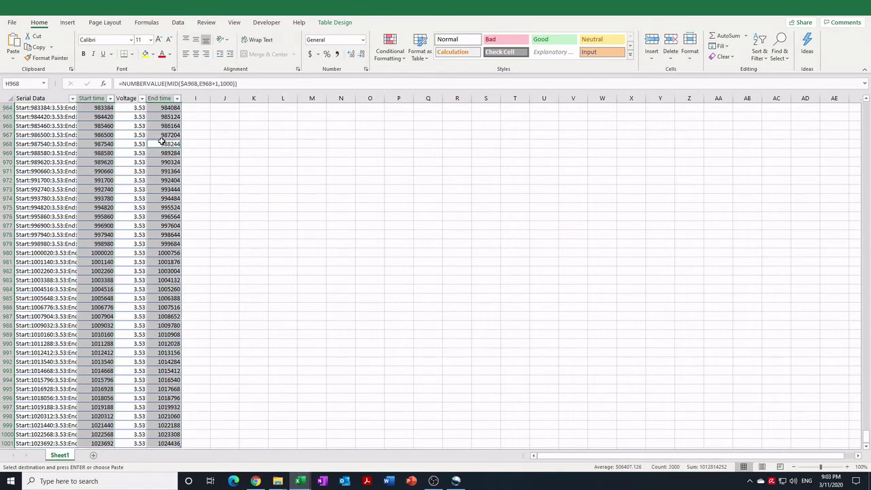
Give them the custom number format #,##0 "µs", pasting µ copied from Chrome.
left_click(366, 70)
left_click(109, 184)
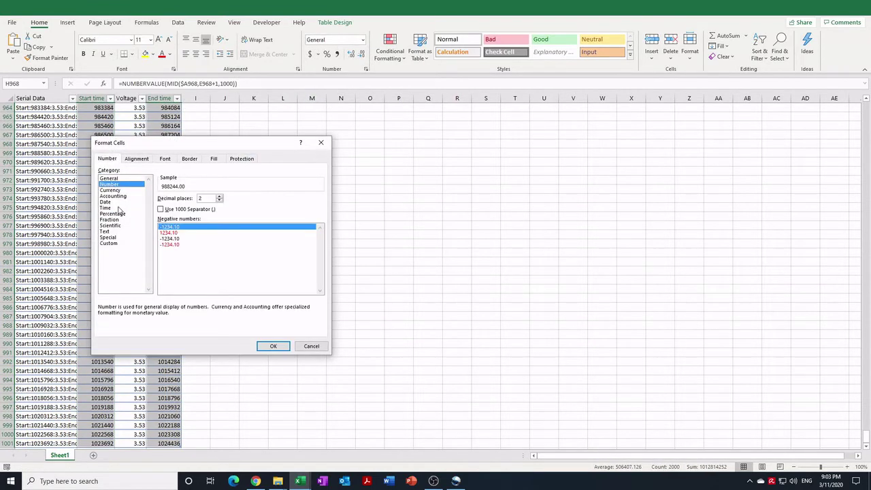
left_click(107, 243)
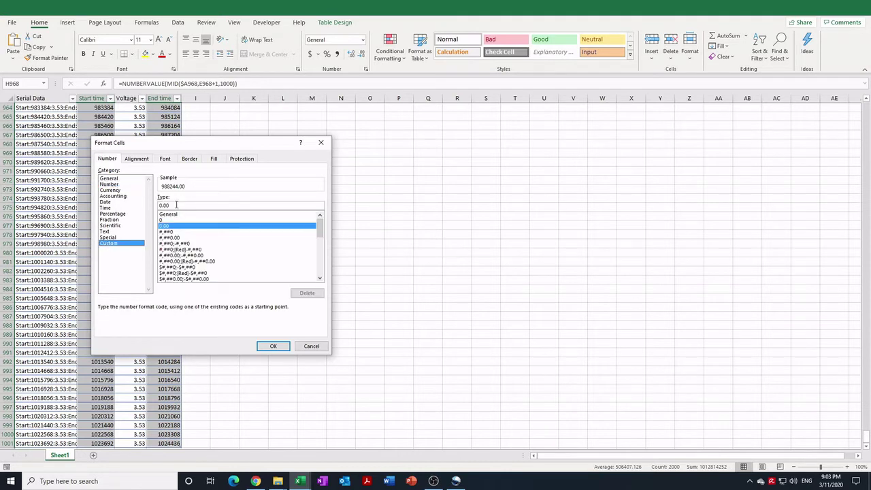
left_click(174, 232)
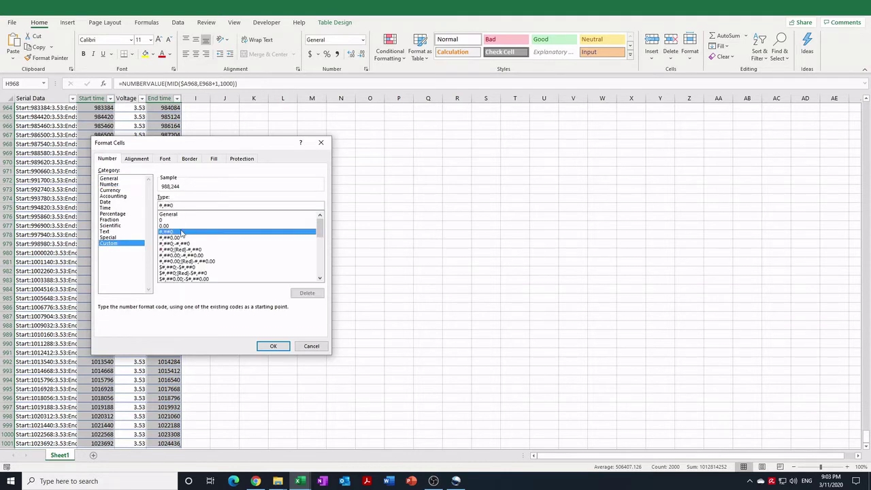
left_click(190, 207)
key("alt+Tab")
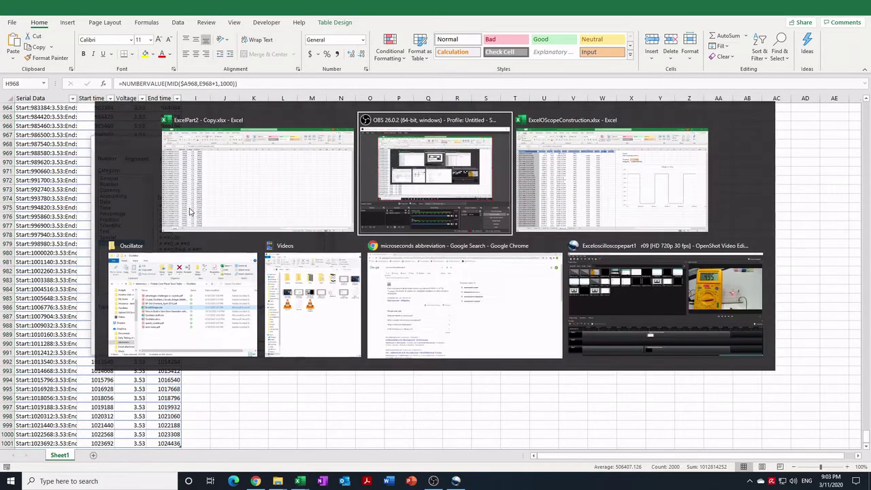
key("alt+Tab")
key("alt+Tab")
key("alt+Tab")
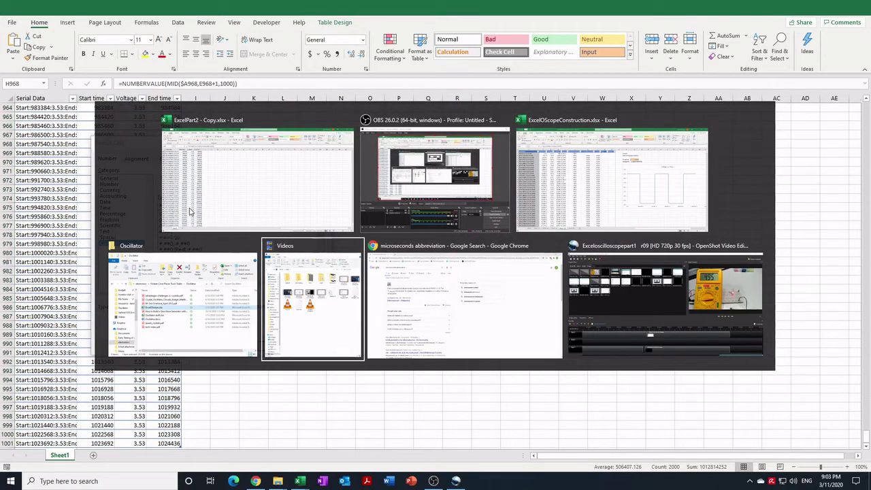
key("alt+Tab")
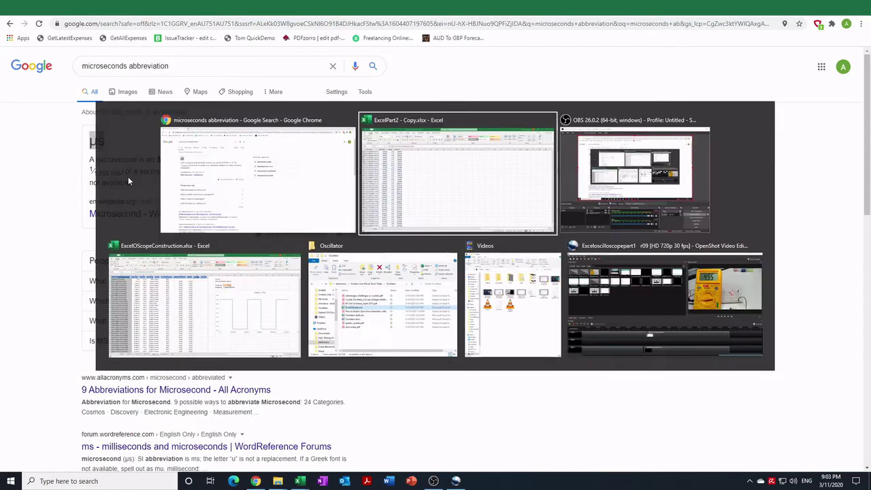
type("\"")
type("µ")
type("s\"")
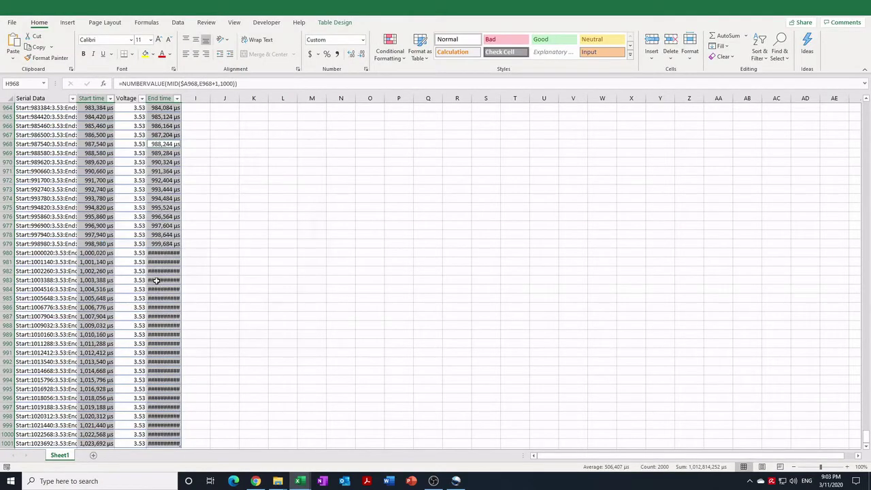
Apply the custom format 0.00 "v" to the Voltage column.
left_click(128, 144)
key("ctrl+c")
key("ctrl+space")
key("ctrl+v")
left_click(365, 69)
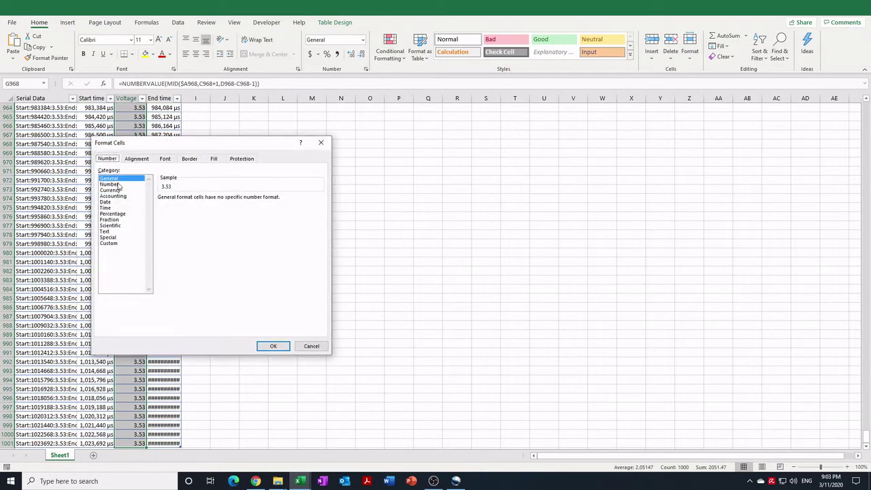
left_click(118, 244)
left_click(164, 225)
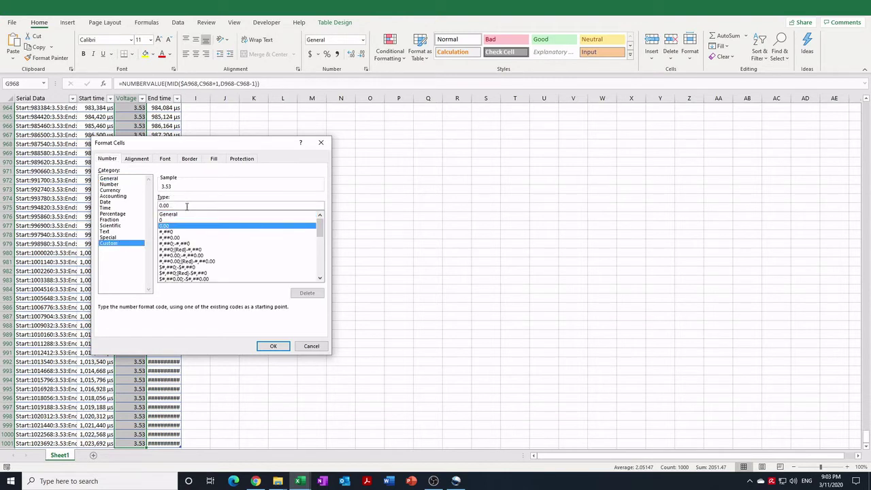
left_click(186, 206)
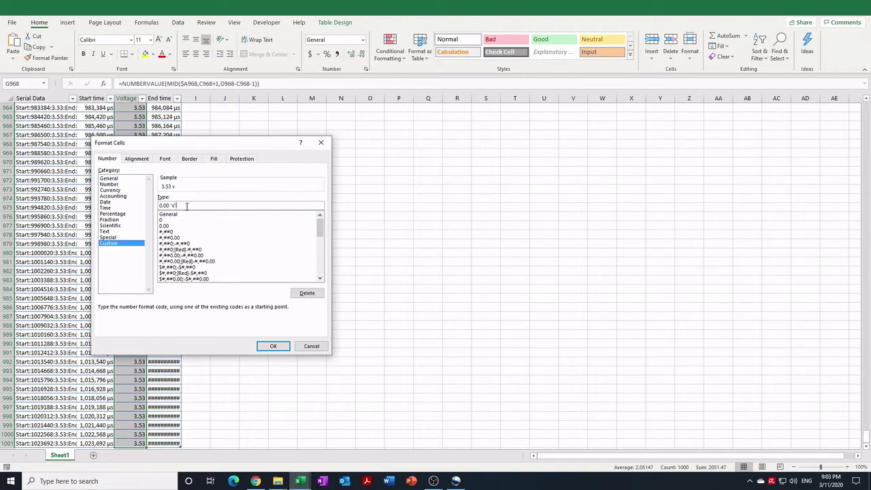
left_click(273, 345)
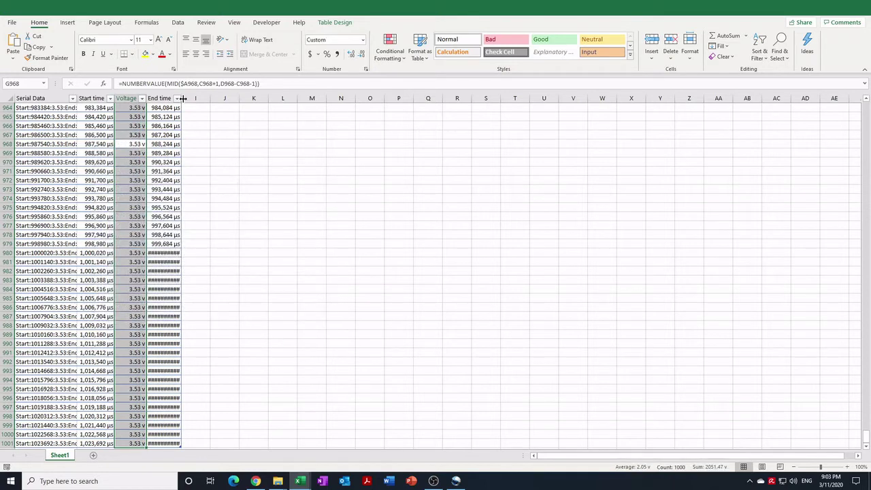
Auto-fit the End time column so its values show fully.
double_click(183, 98)
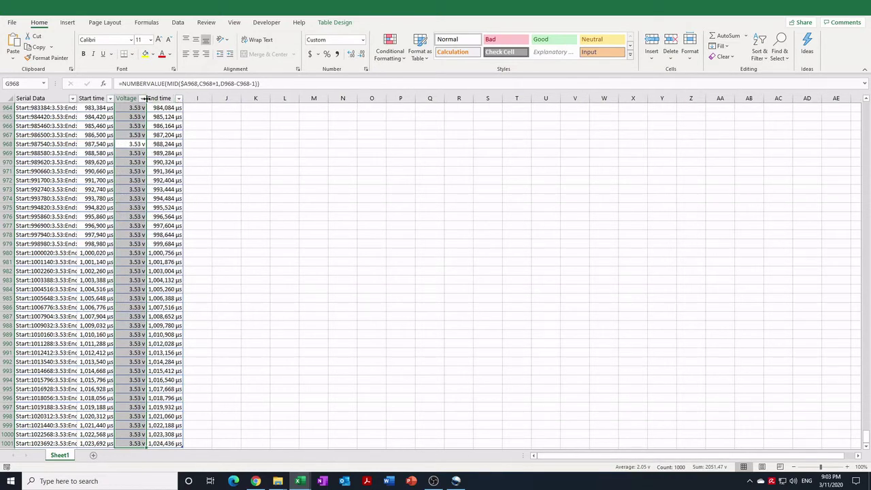
left_click(161, 120)
key("ctrl+Up")
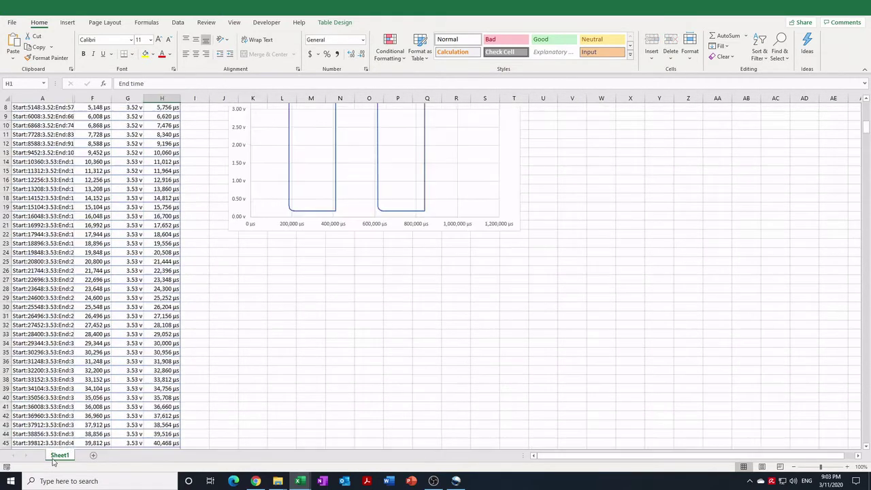
Retitle the chart 'Voltage vs Time' and enlarge it toward the lower right.
left_click(367, 127)
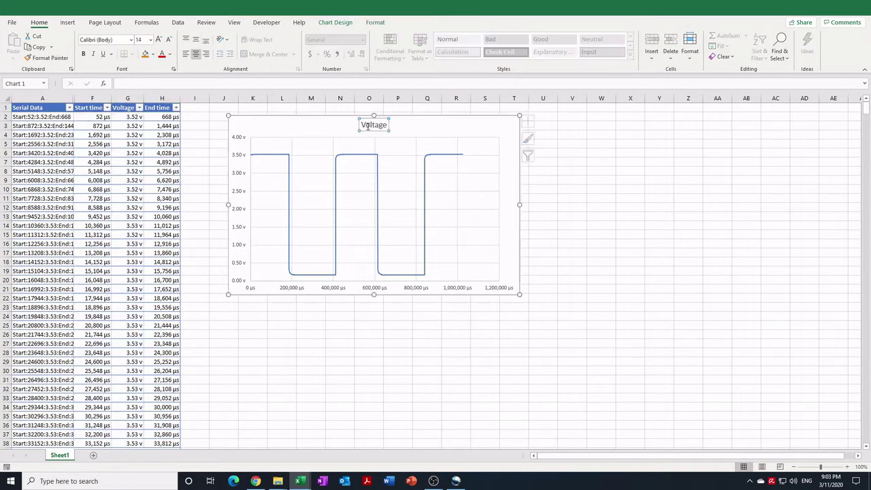
left_click(386, 125)
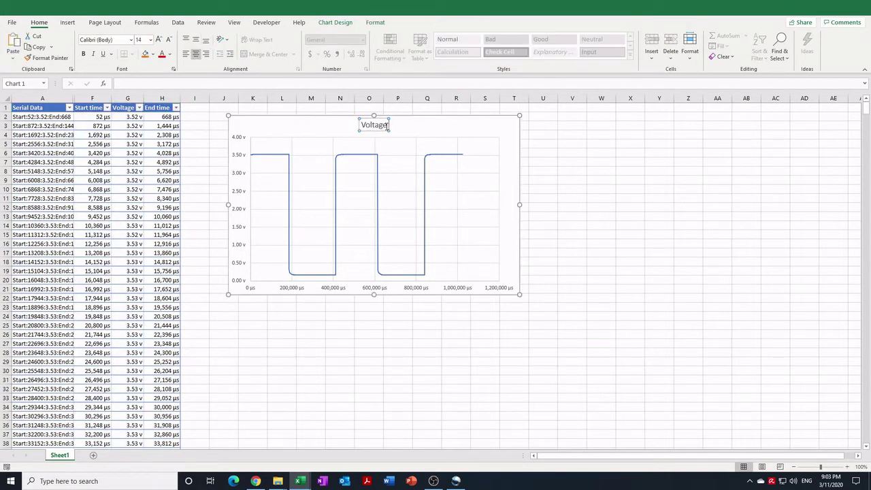
type("vs Time")
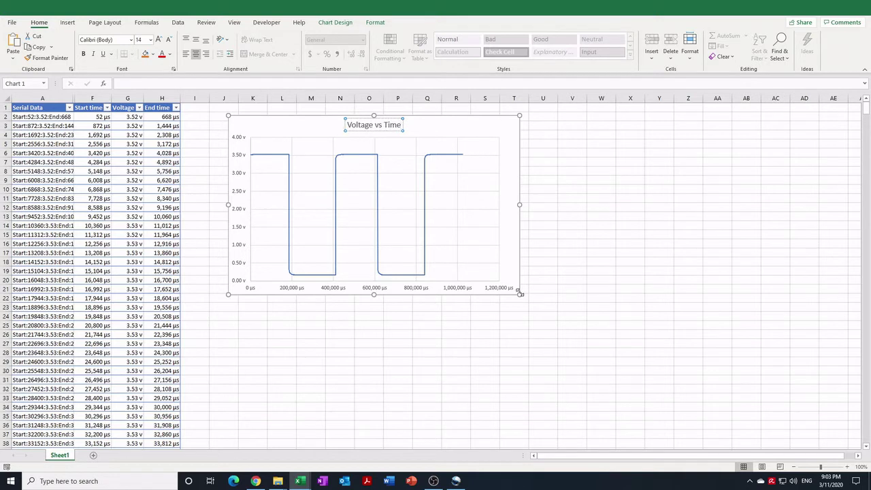
left_click_drag(519, 293, 592, 305)
left_click(284, 325)
left_click(246, 318)
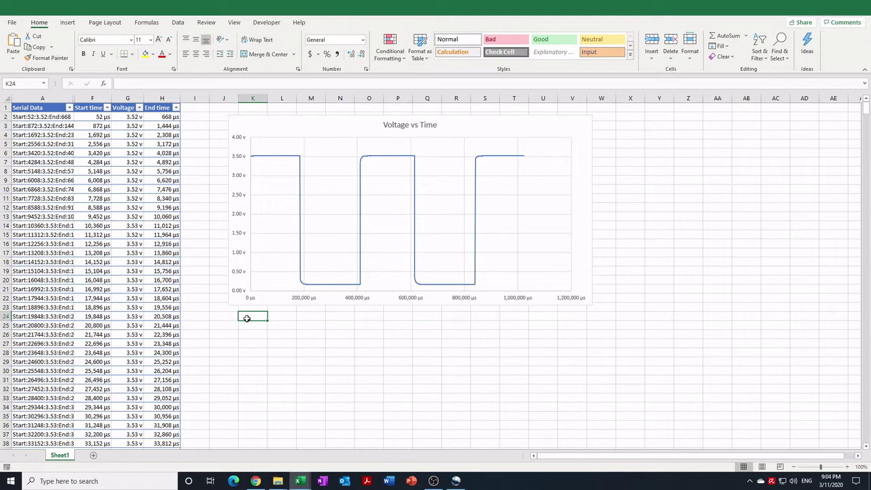
Add a Max label in K24 with =MAX(Table1[Voltage]) beside it, giving 3.53.
type("Max")
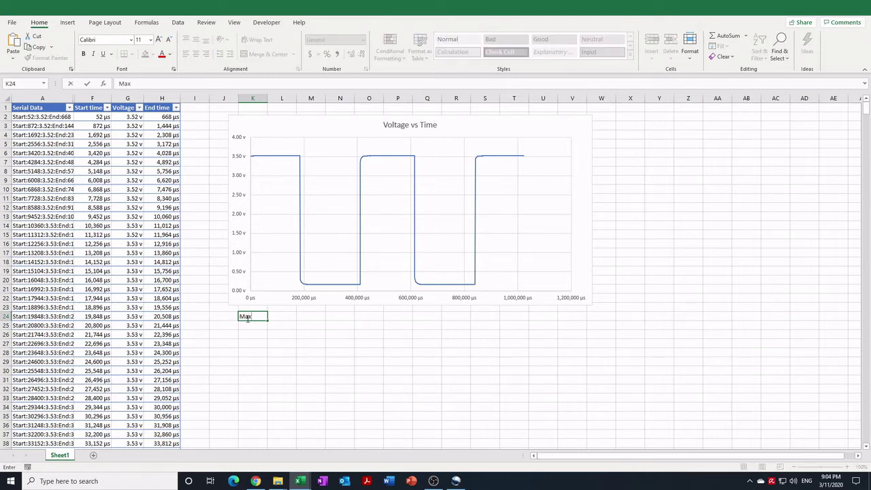
key("Tab")
type("=")
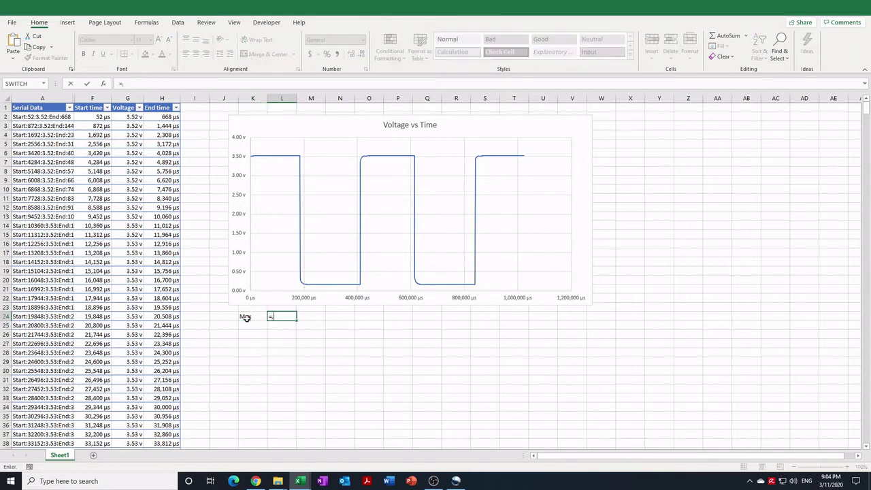
type("max(")
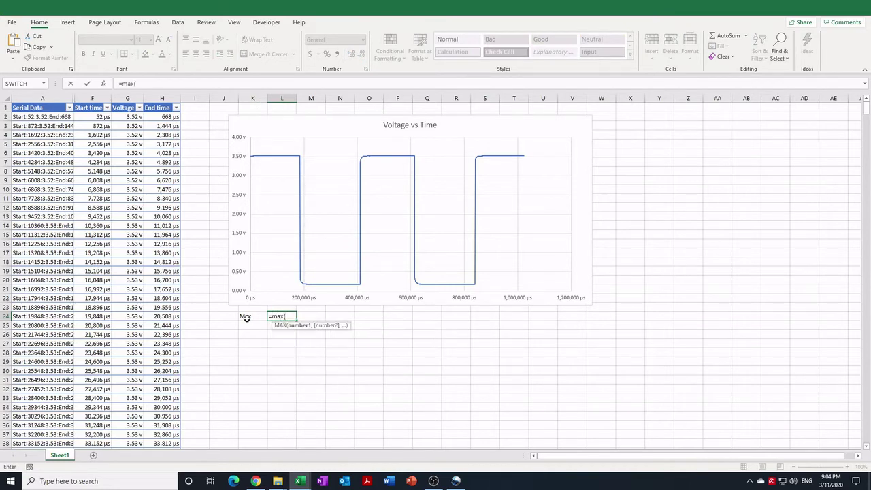
left_click(126, 117)
key("ctrl+shift+Down")
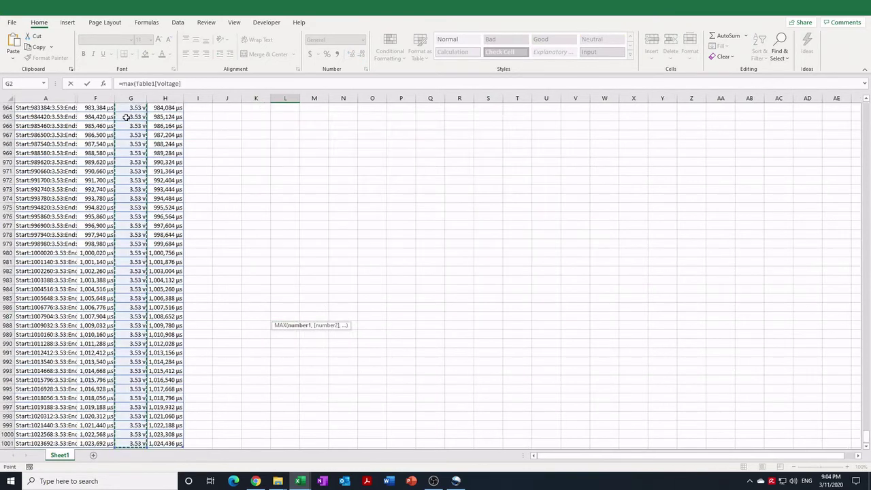
key("Return")
key("Up")
key("Down")
Add a Min label with =MIN(Table1[Voltage]) beside it, giving 0.17.
type("=min")
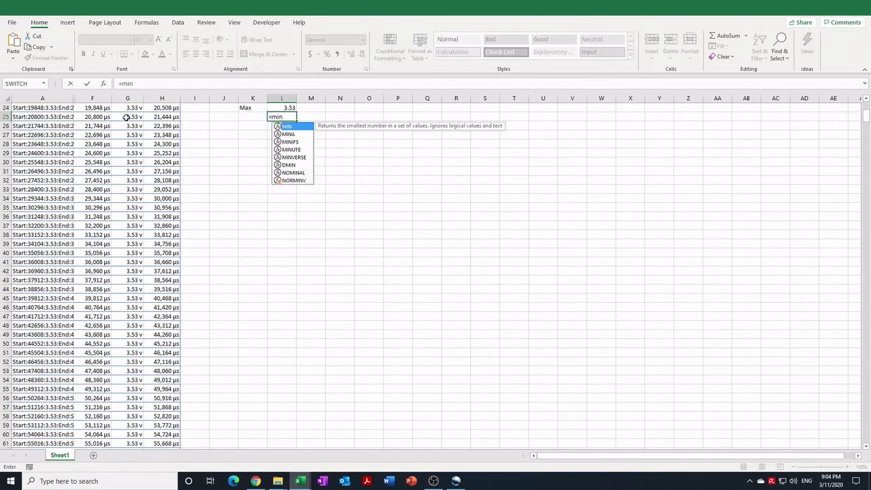
type("(")
left_click(126, 117)
key("ctrl+shift+Down")
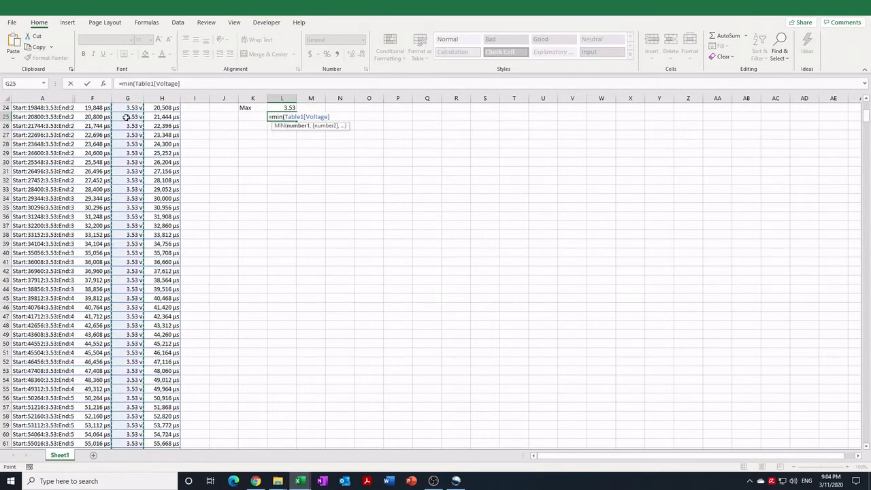
key("Return")
key("Up")
key("Left")
type("Min")
key("Return")
Add a Peak row whose formula =L24-L25 gives 3.36.
type("Peak")
key("Tab")
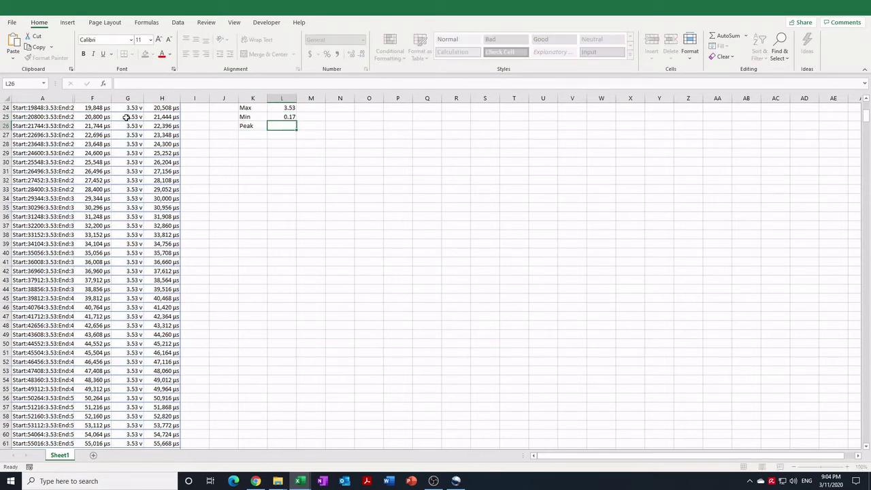
type("=")
key("Up")
key("Up")
type("-")
key("Up")
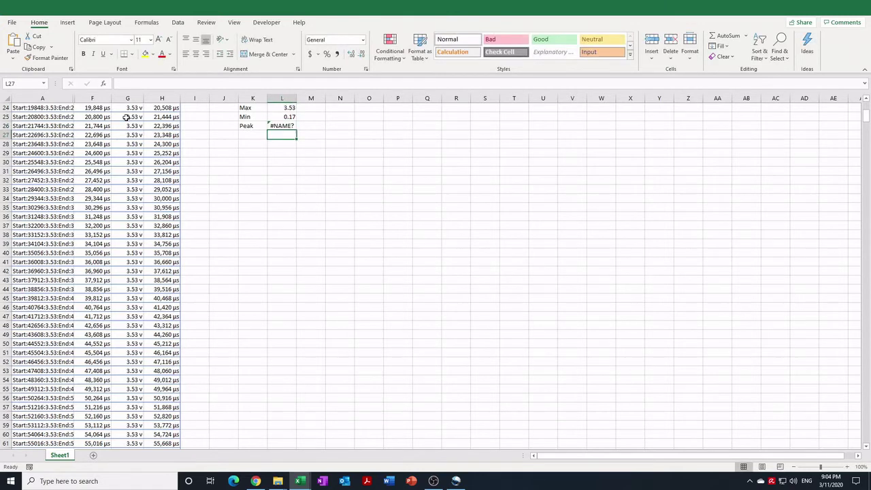
type("\\")
key("BackSpace")
key("shift+Tab")
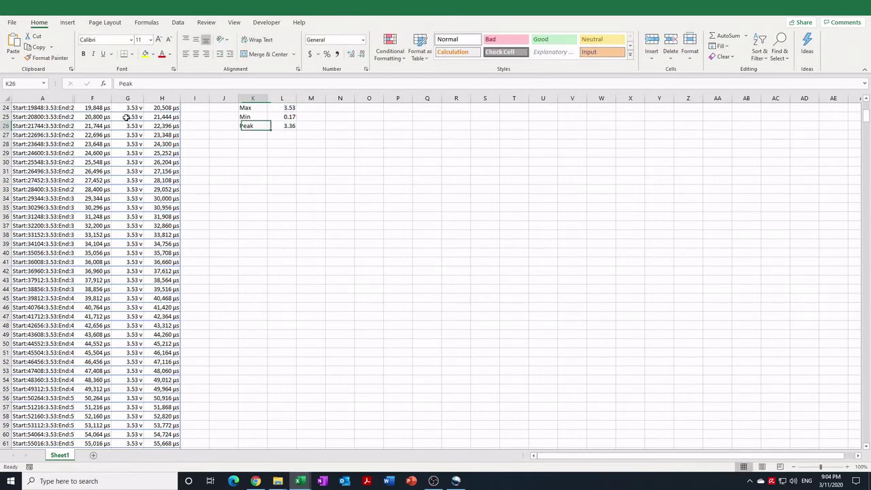
Rename the label to 'Peak to peak' and autofit column K to it.
key("F2")
type("to peak")
key("Return")
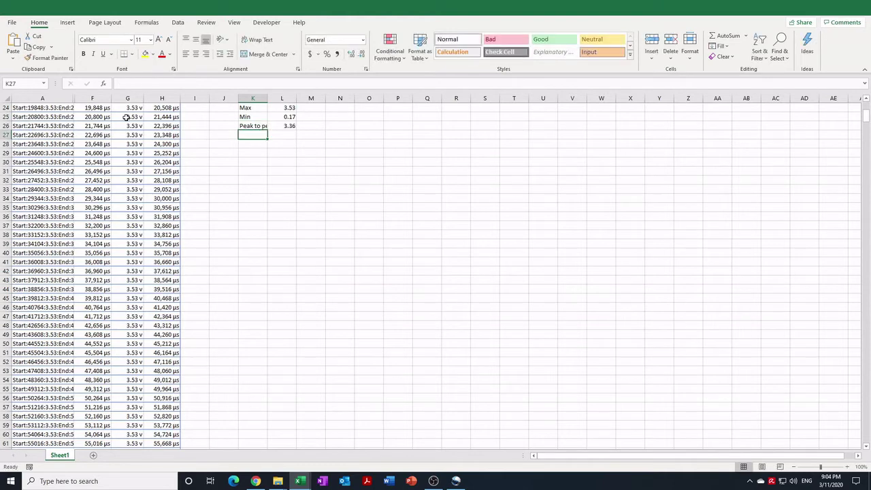
left_click(263, 99)
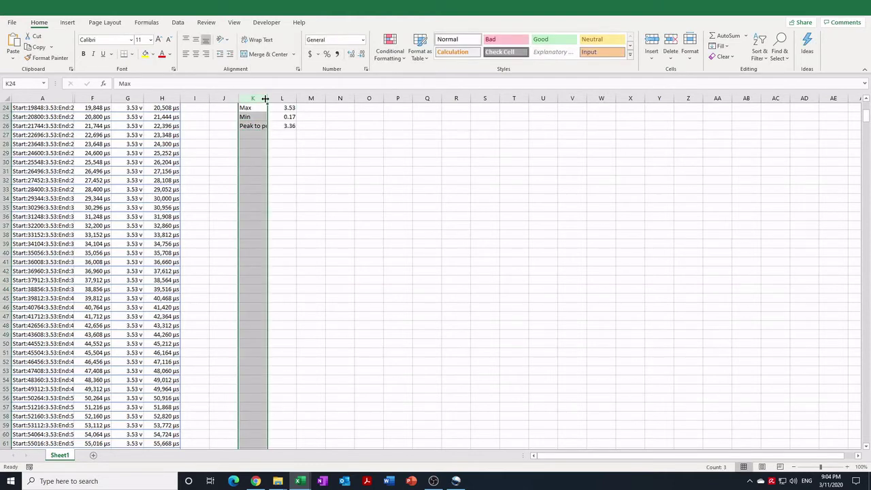
double_click(268, 97)
scroll(301, 115, "up", 8)
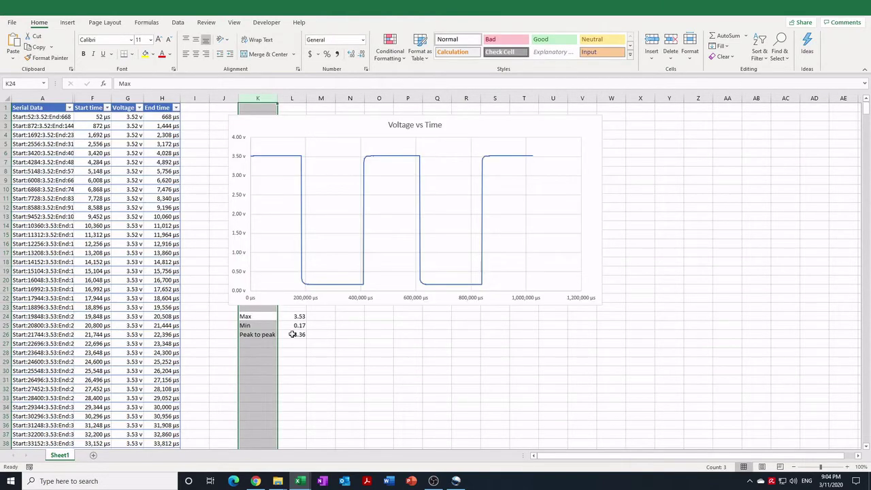
Give the three results the custom format 0.00 'v', showing 3.53 v, 0.17 v, 3.36 v.
left_click_drag(294, 317, 303, 337)
left_click(366, 69)
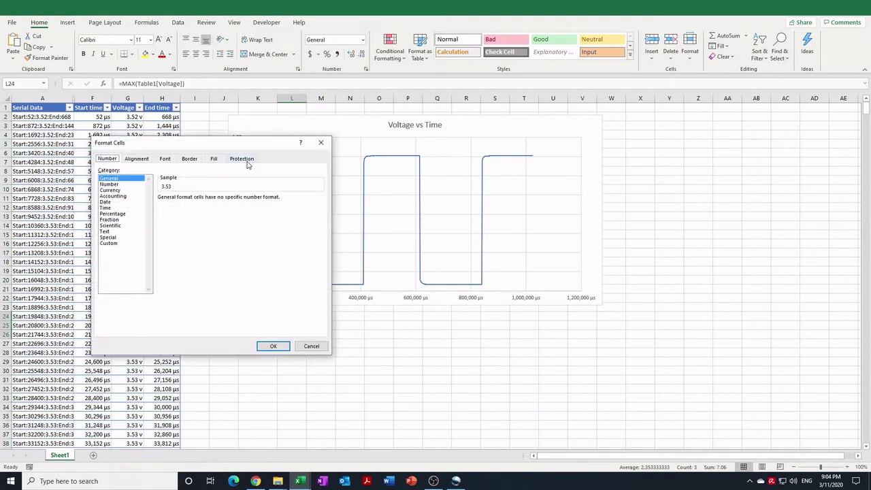
left_click(110, 244)
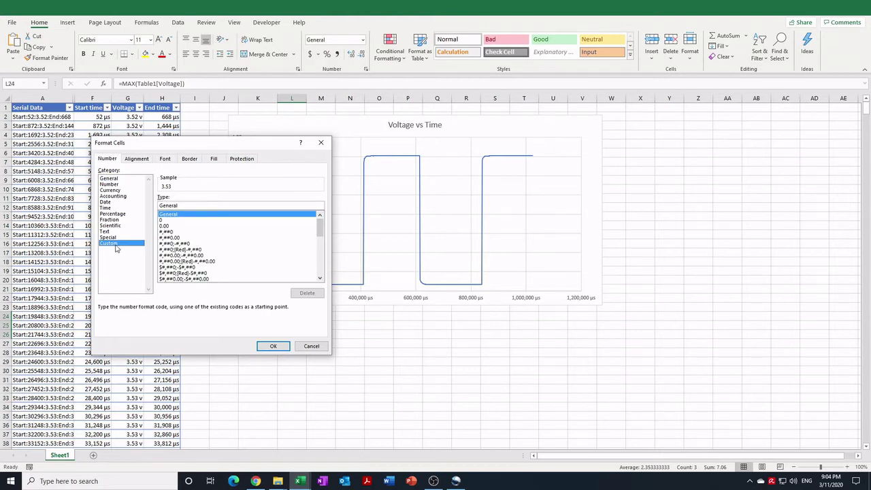
left_click(167, 226)
left_click(194, 205)
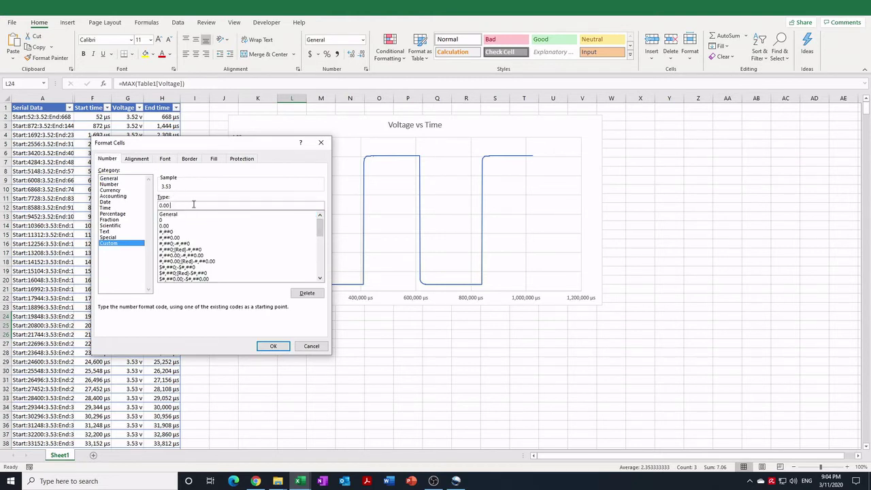
left_click(273, 346)
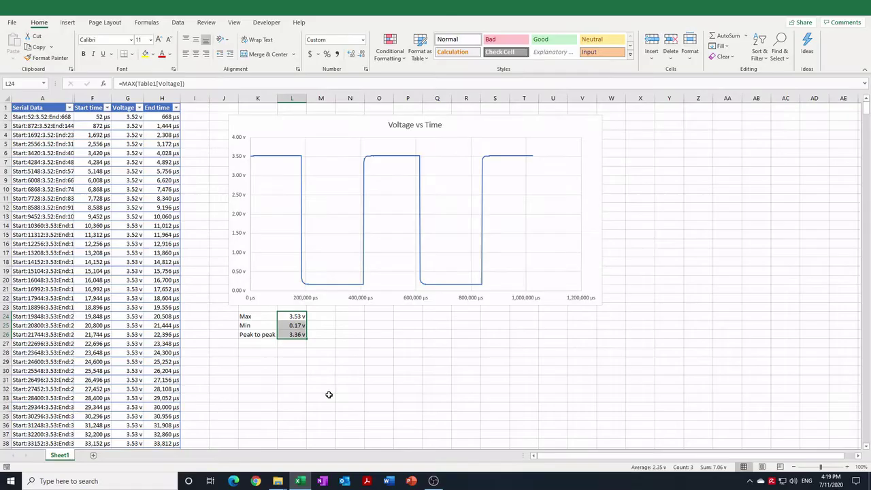
Enter a Threshold label in O24 with the value 2 in P24.
key("Right")
key("Right")
key("Right")
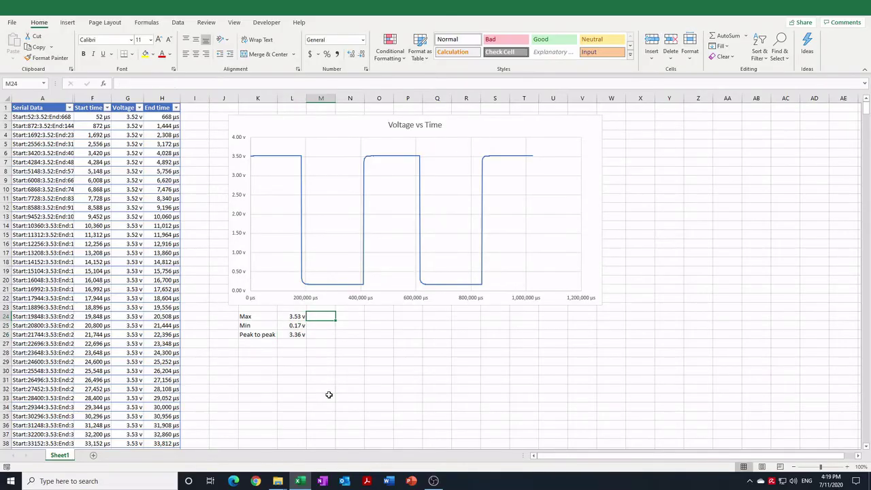
type("Threshold")
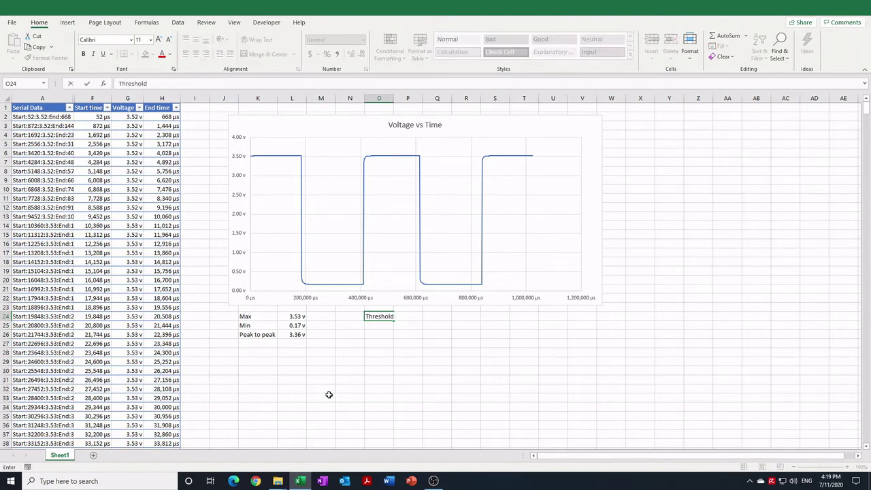
key("Right")
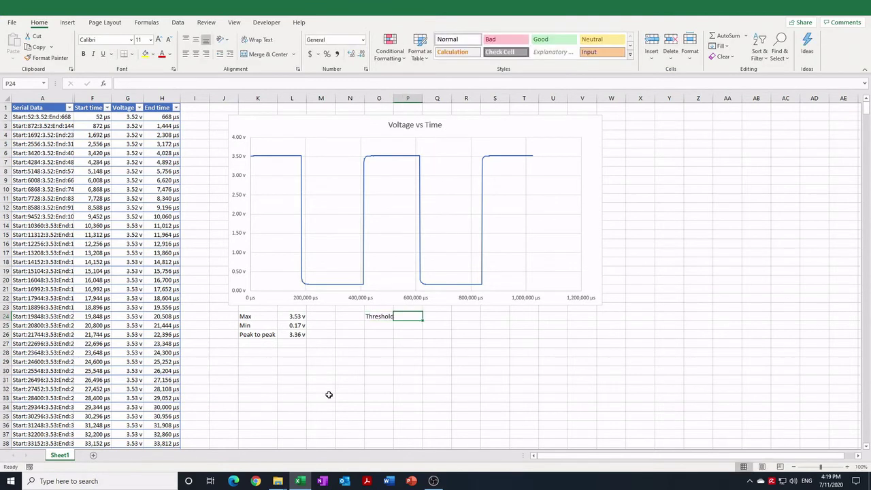
type("2")
key("Right")
key("Left")
Name the value cell Threshold via the Name Box.
left_click(19, 82)
type("Threshold")
key("Return")
left_click(195, 115)
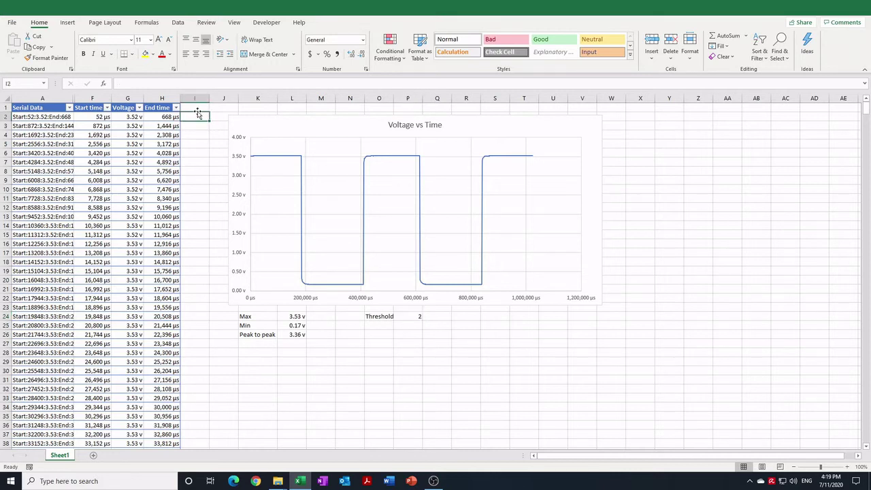
Enter =AND(G1<Threshold,G2>Threshold) in I2 to flag rising crossings.
type("=AND(")
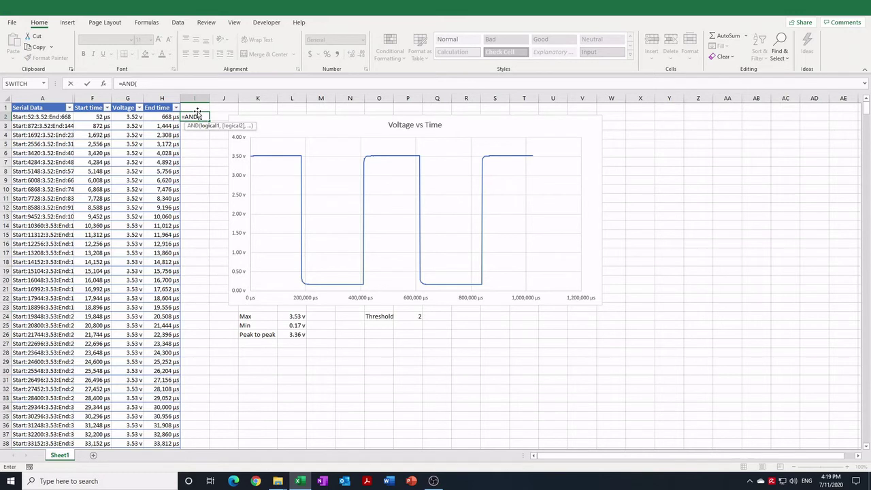
type("G1<Threshold")
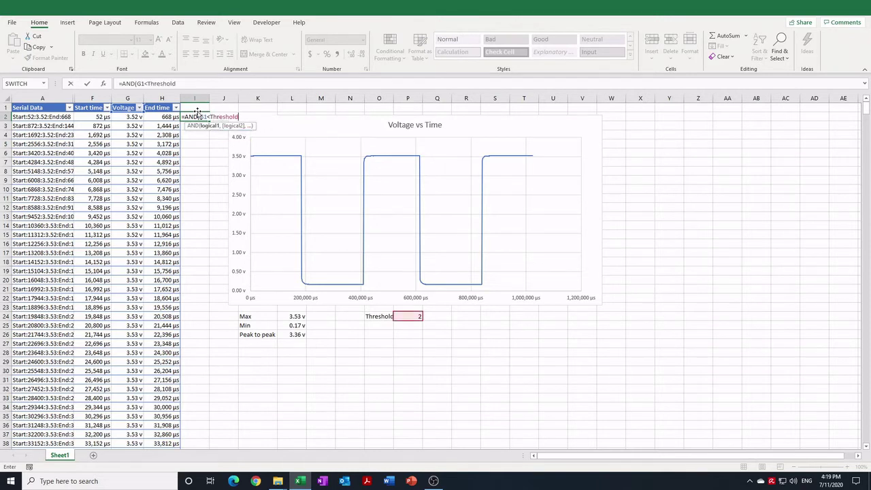
type(",G2")
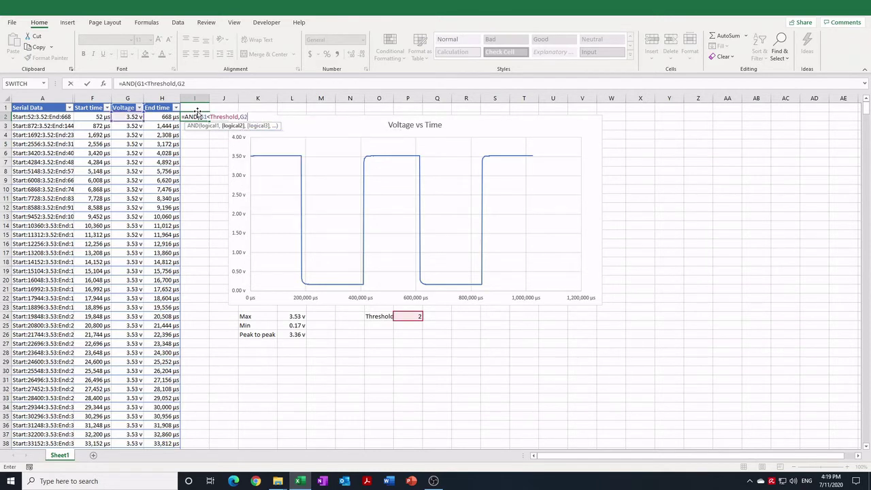
type(">Thres")
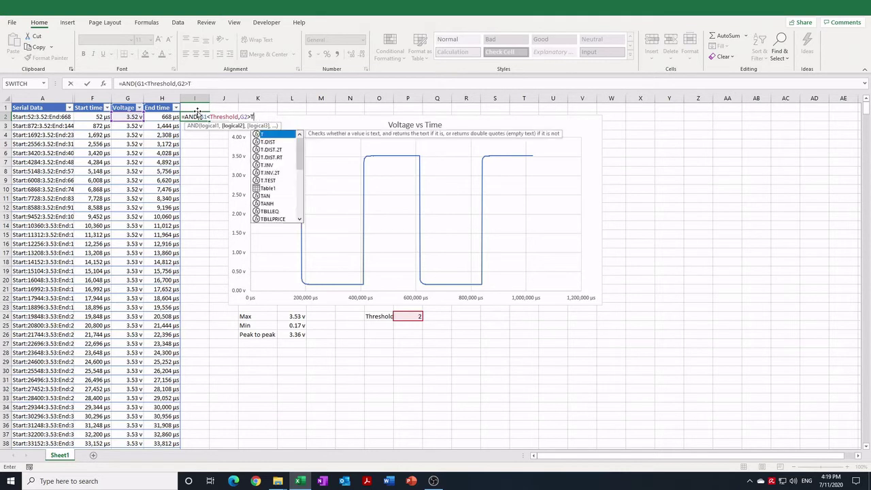
type("hold)")
key("Return")
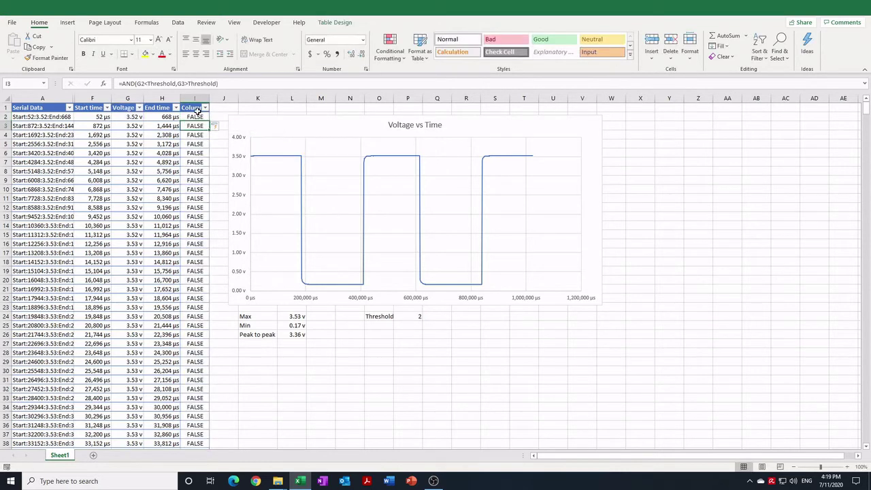
left_click(196, 117)
Rename the column header to Rising Through Threshold, wrap it, and fit column I and row 1.
left_click(197, 110)
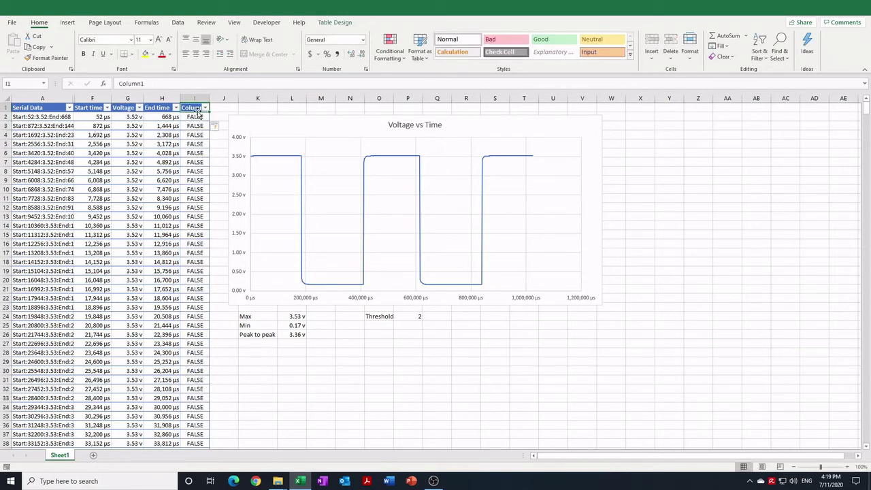
type("Risk")
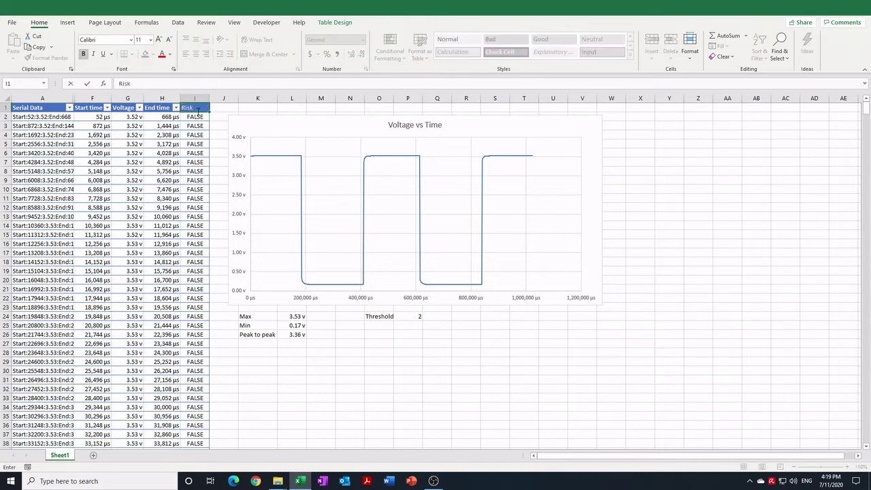
type("ng")
type("ng Throug")
type("h Threshold")
key("ctrl+Return")
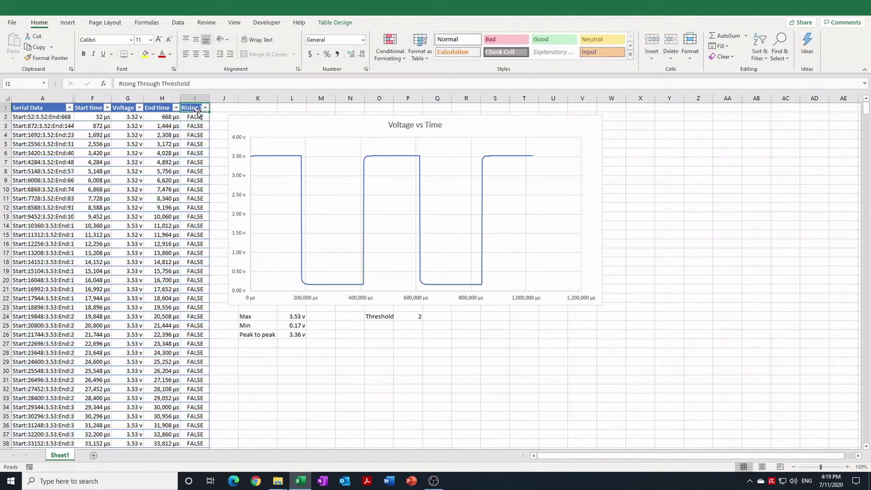
key("alt+h")
key("w")
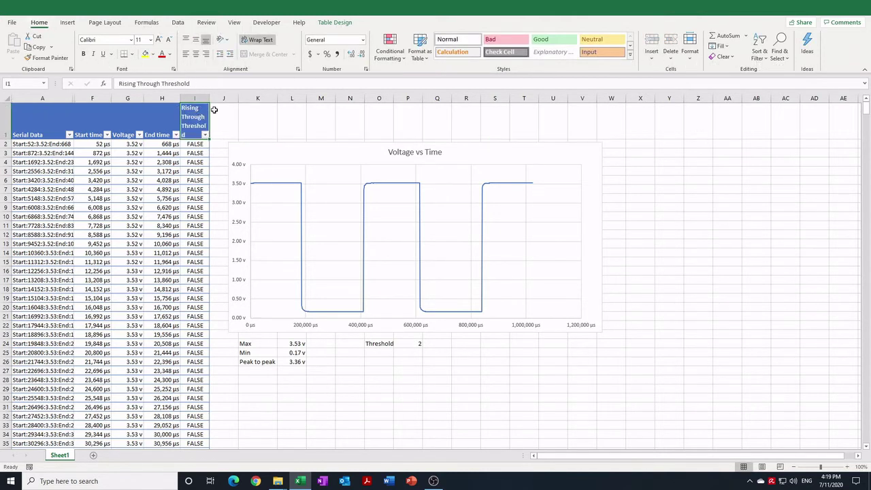
left_click_drag(209, 100, 215, 99)
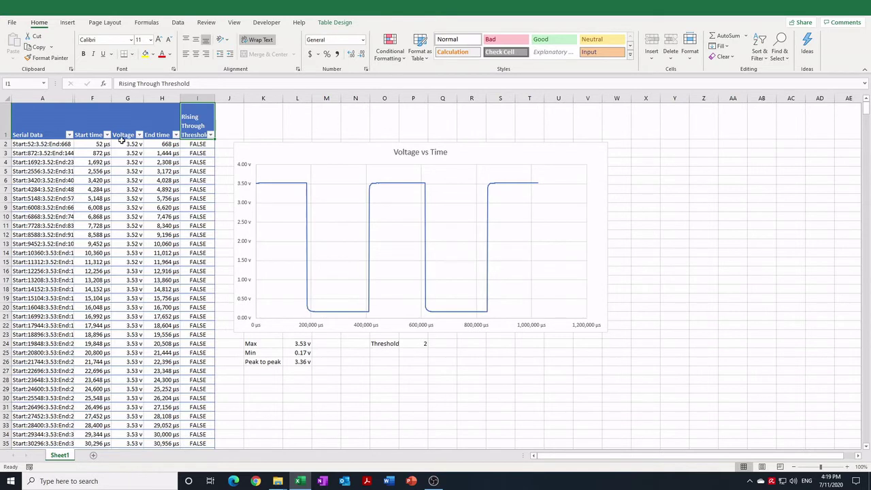
double_click(7, 139)
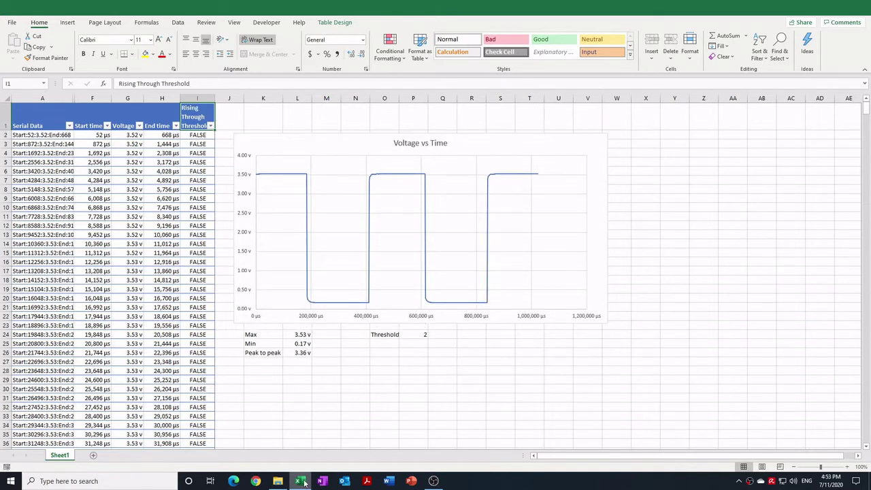
Add a Last column with =IF([@[Rising Through Threshold]],[@[Start time]],J1).
key("Right")
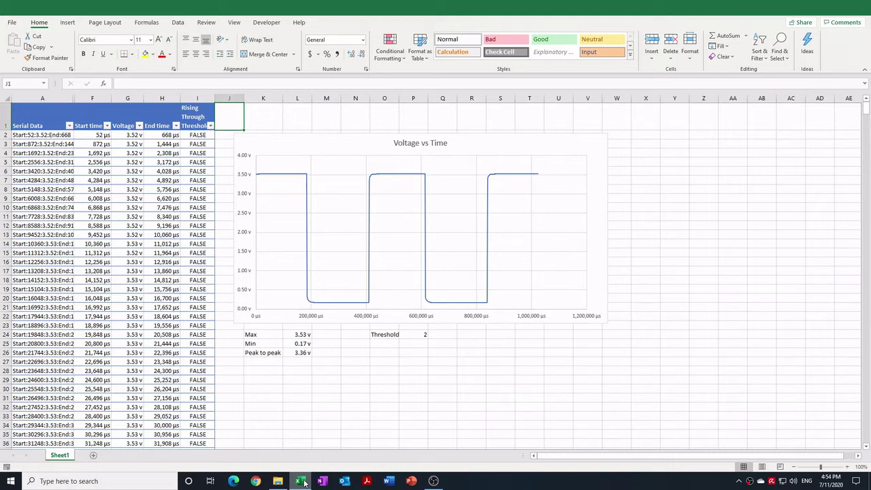
key("F4")
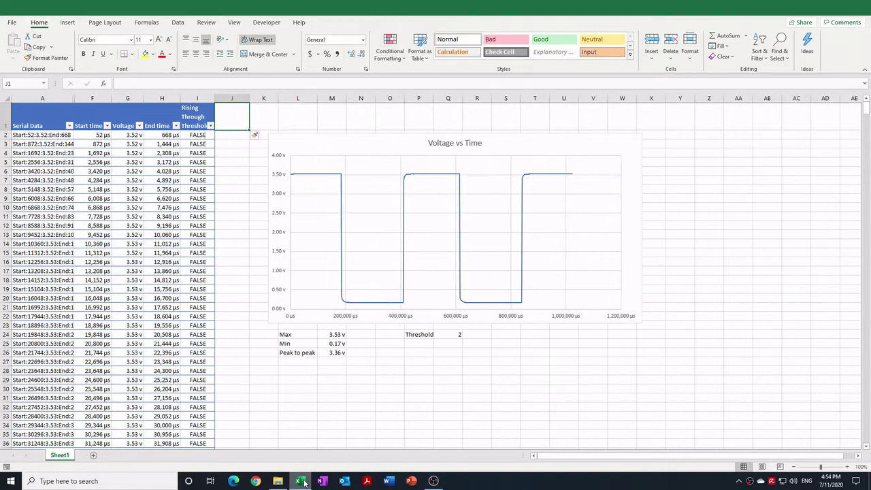
type("Last")
key("Return")
type("=")
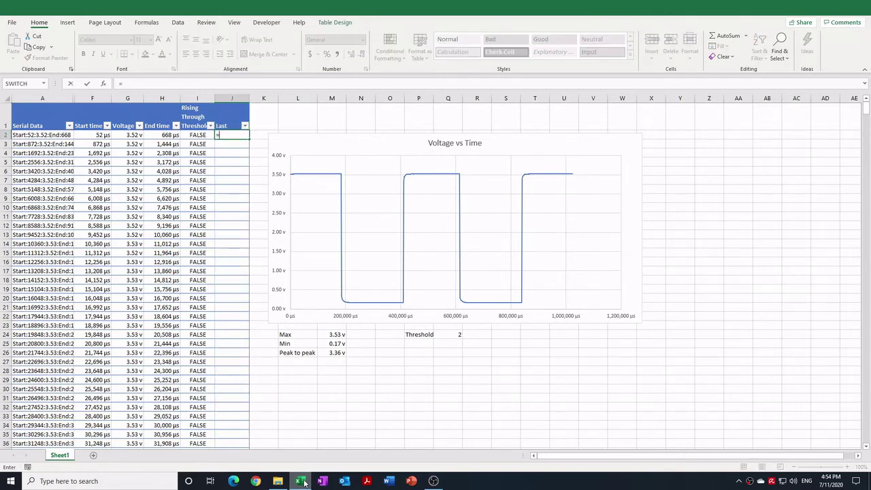
type("if(")
key("Left")
type(",")
key("Left")
key("Left")
key("Left")
key("Left")
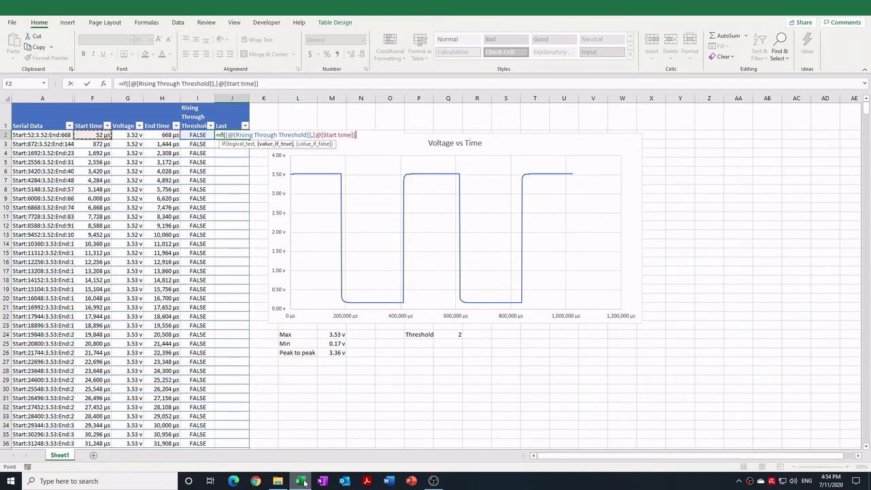
type(",[")
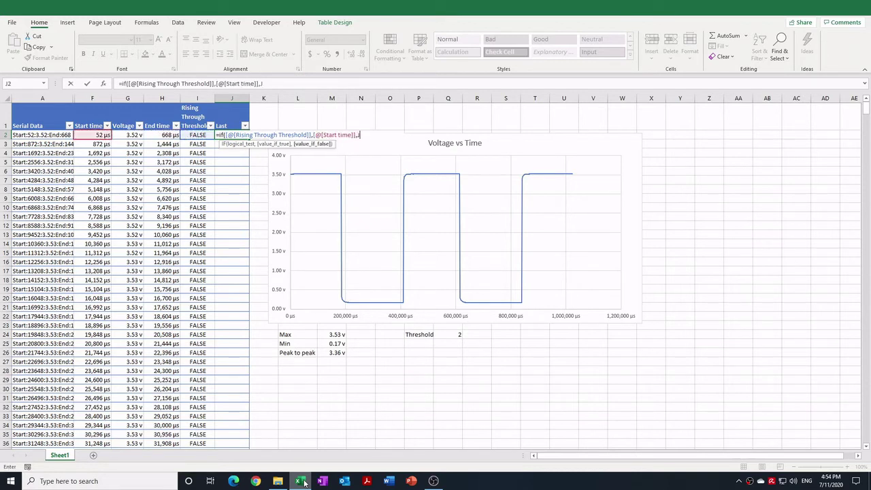
key("Up")
key("Return")
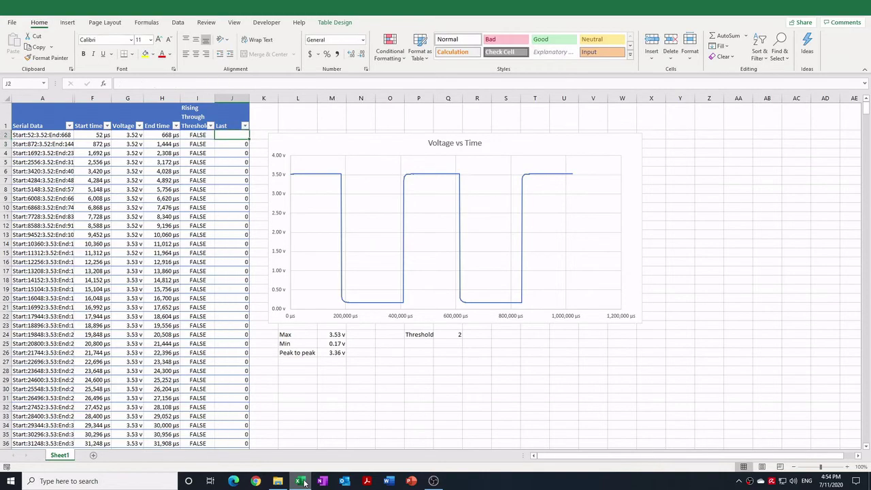
Page down the table to check Last values change to 411288 and 841060.
key("Page_Down")
key("Page_Down")
key("Page_Down")
key("Page_Down")
key("Page_Down")
key("Page_Down")
key("Page_Down")
key("Page_Down")
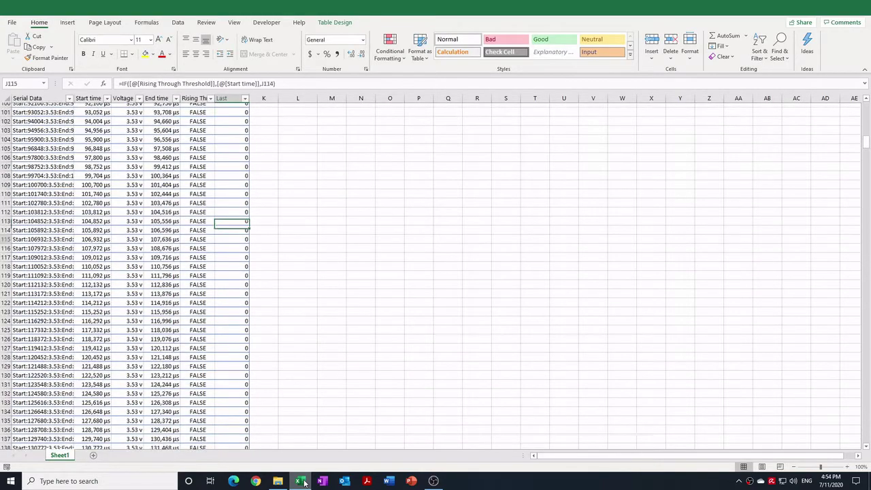
key("Page_Down")
key("Page_Down")
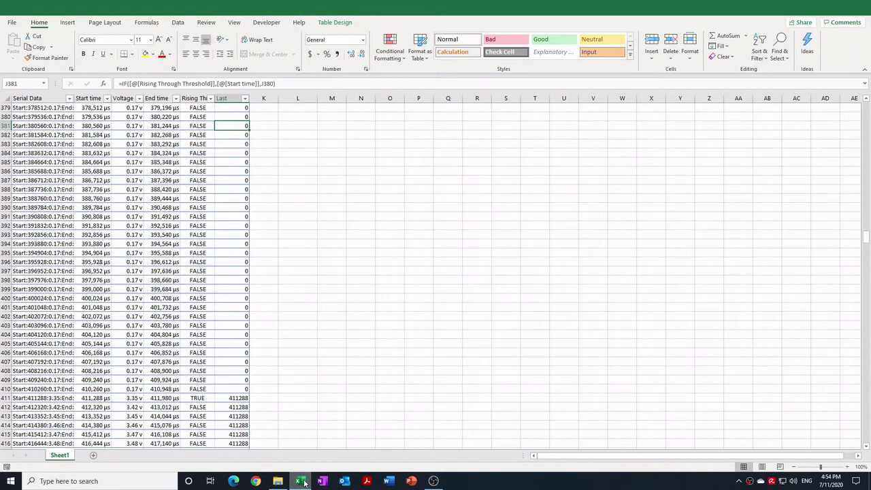
key("Page_Down")
key("Page_Down")
key("Page_Down")
key("Page_Down")
key("Page_Down")
key("Page_Down")
key("Page_Down")
key("Page_Down")
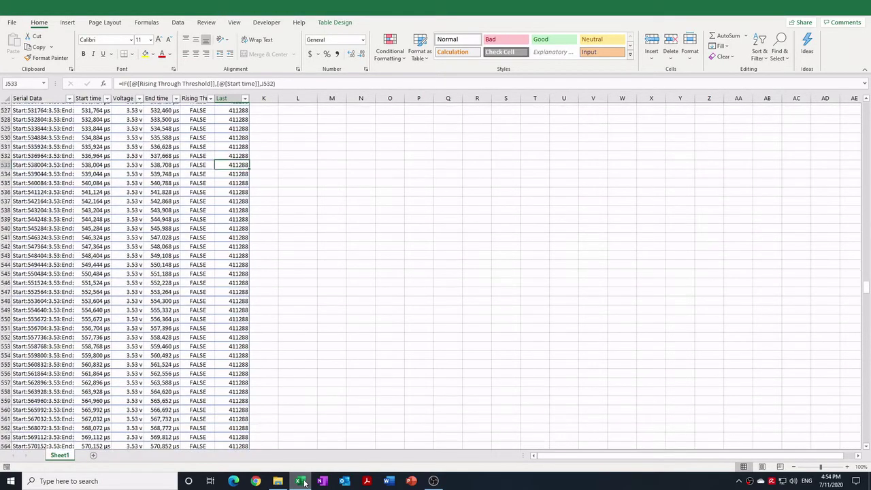
key("Page_Down")
key("Page_Down")
key("Page_Down")
key("Page_Down")
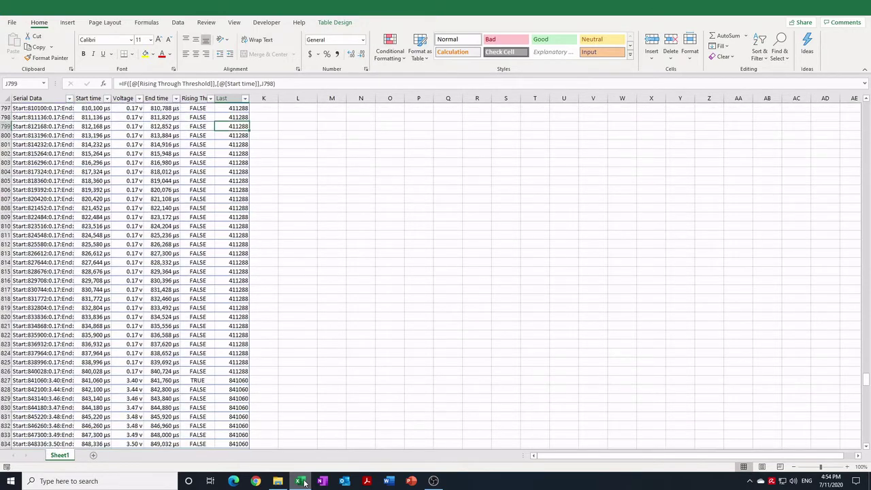
key("Up")
key("Page_Up")
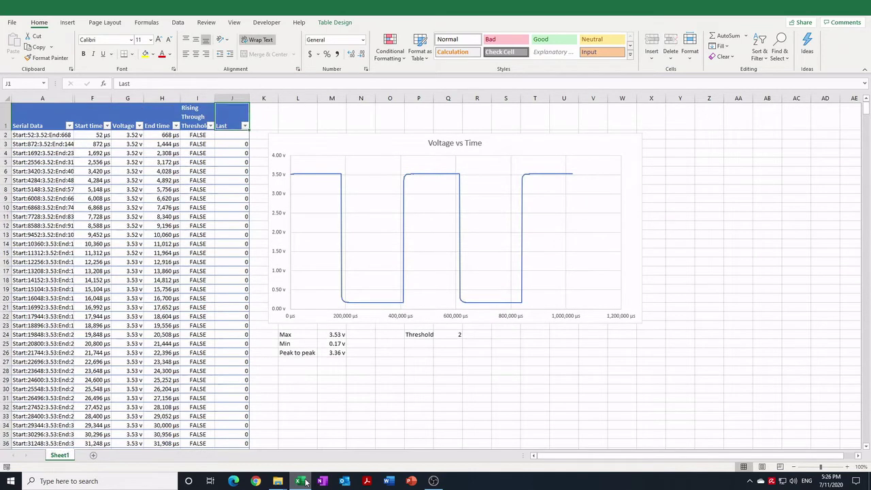
key("Right")
key("Down")
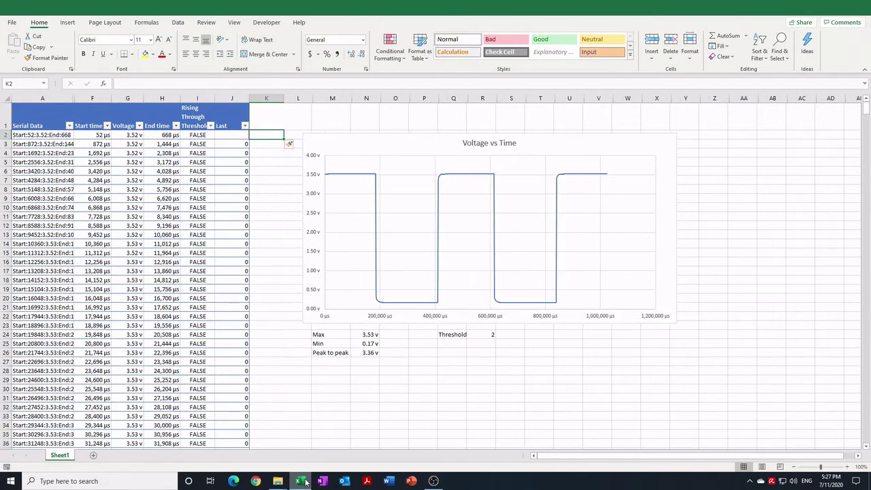
Add a Period header in K1 and start the IF/AND period formula in K2.
key("Up")
type("Period")
key("Return")
type("=if")
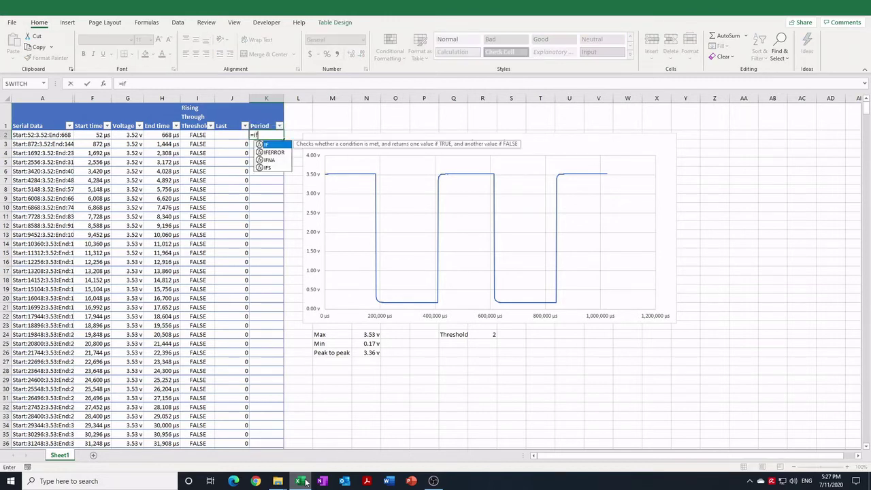
type("(an")
key("Tab")
key("Left")
key("Left")
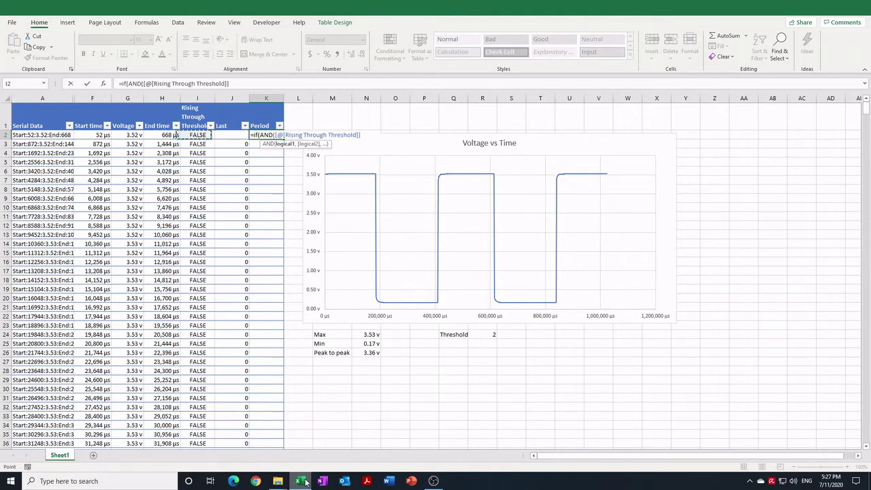
type(",")
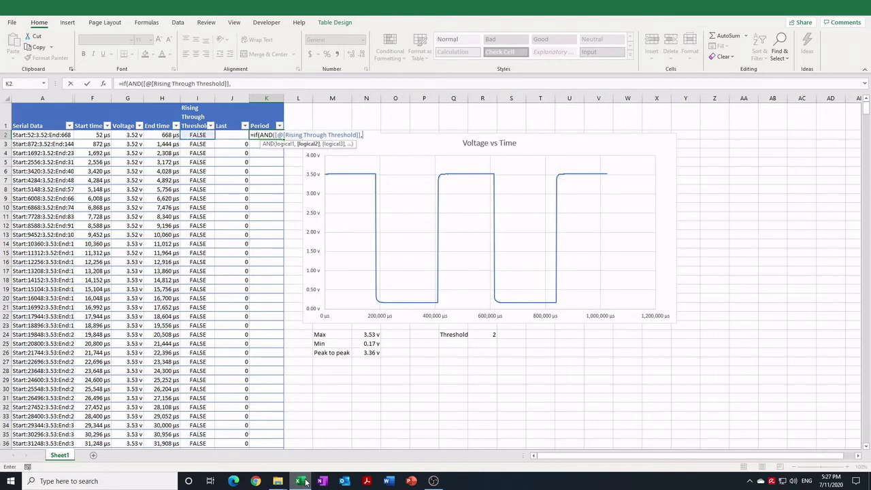
type("J1>0,")
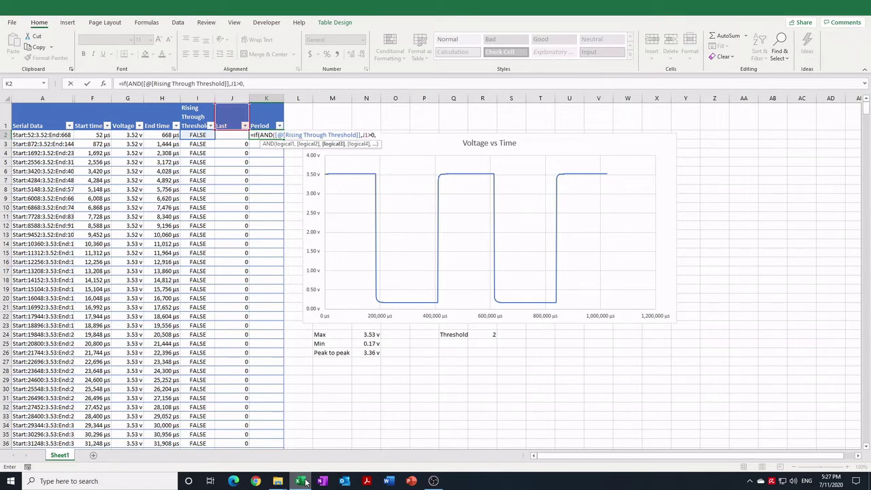
type("J2-J1,")
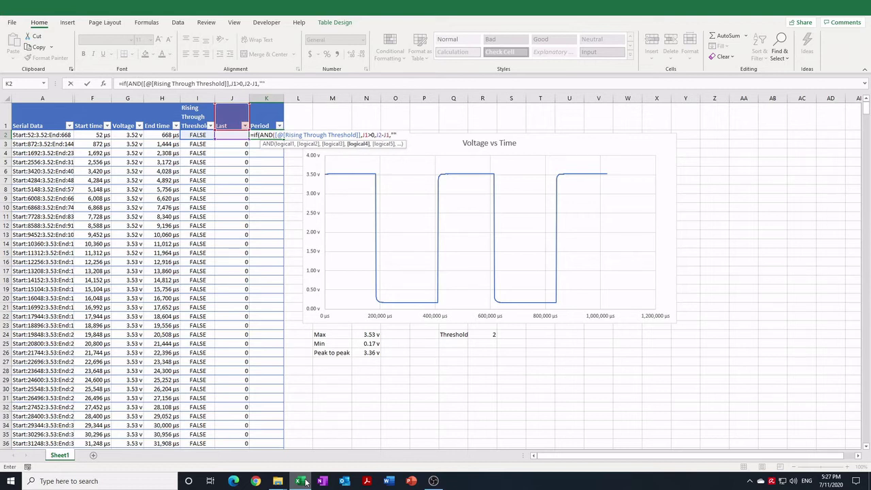
type(")")
key("Return")
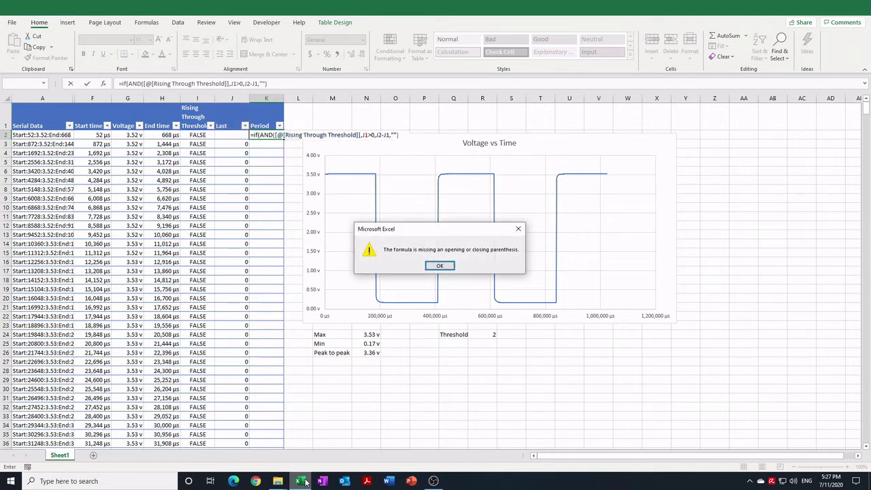
key("Return")
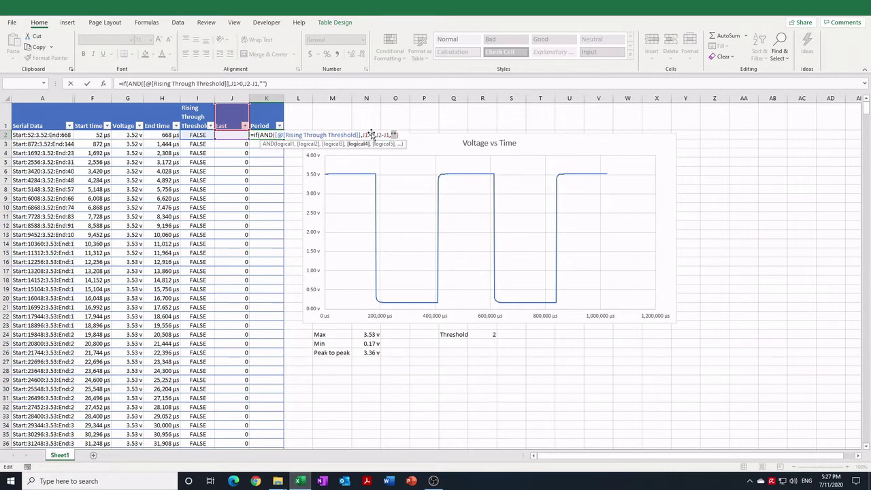
Fix the parenthesis so K2 reads =IF(AND([@[Rising Through Threshold]],J1>0),J2-J1,"").
left_click(243, 83)
type(")")
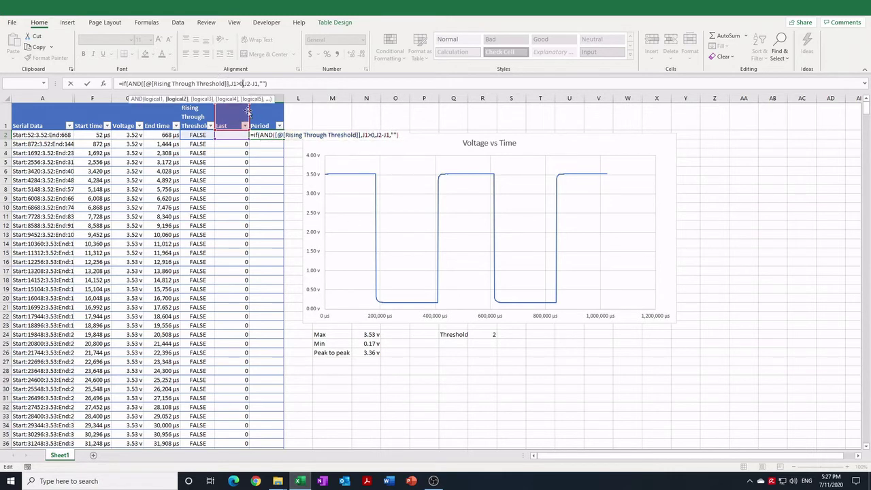
key("Return")
key("Up")
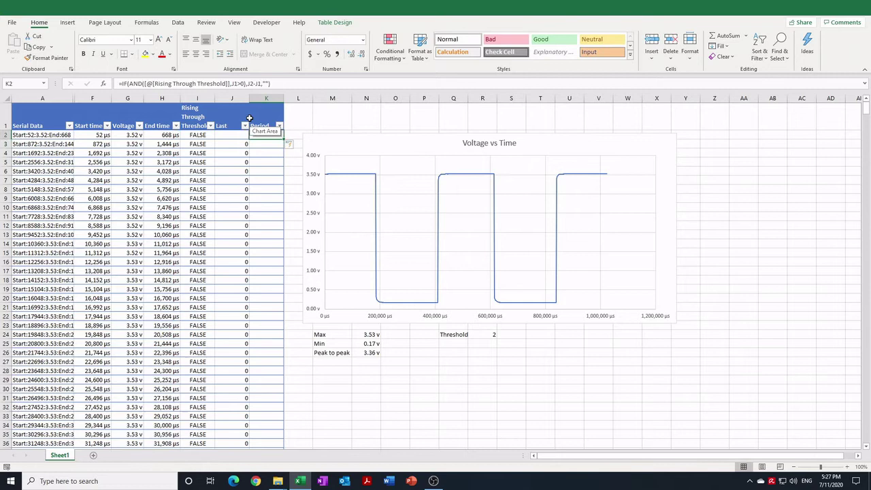
Filter Rising Through Threshold to show only TRUE rows.
left_click(210, 126)
left_click(120, 232)
left_click(120, 249)
left_click(156, 316)
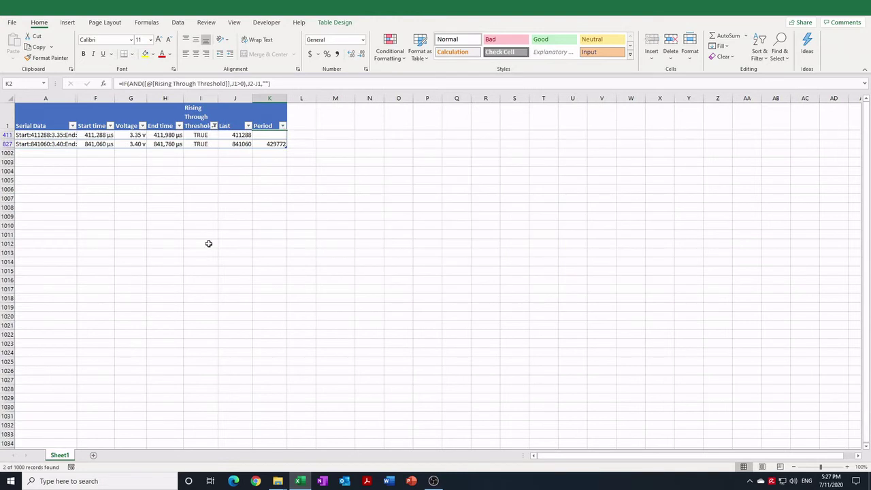
Turn on the table's Total Row and set the Period total to Average.
left_click(267, 144)
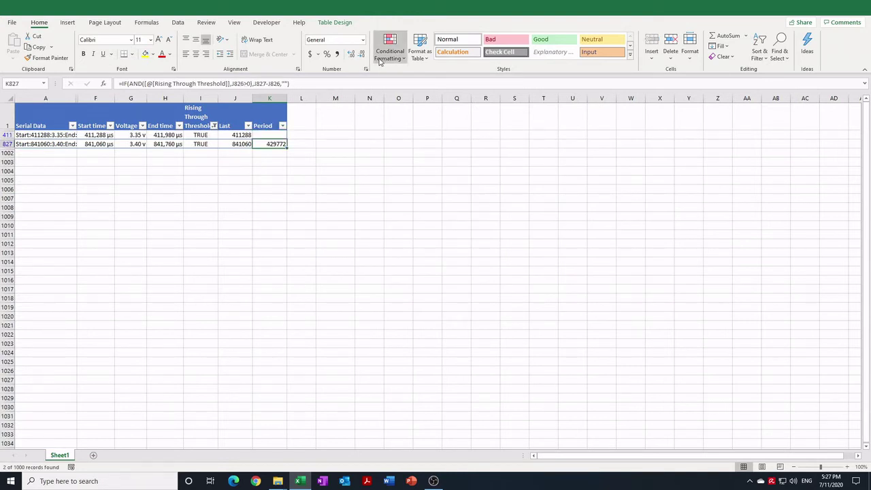
left_click(336, 23)
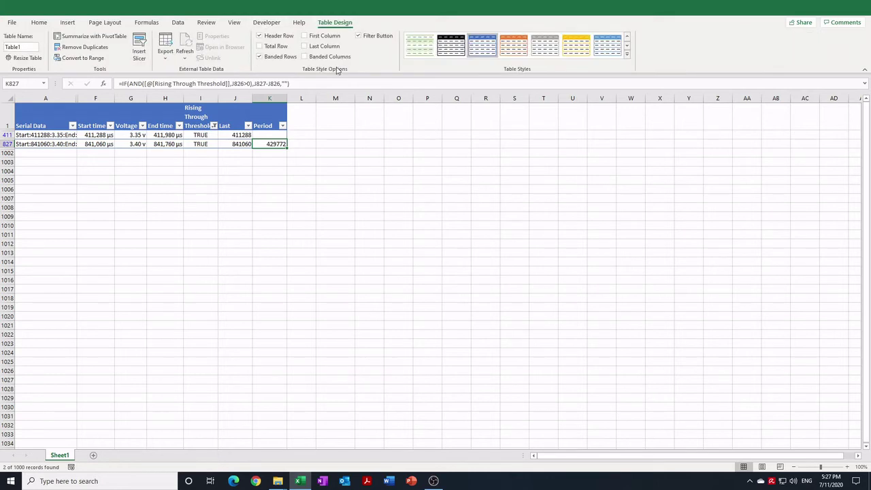
left_click(258, 47)
left_click(280, 152)
left_click(290, 153)
left_click(272, 165)
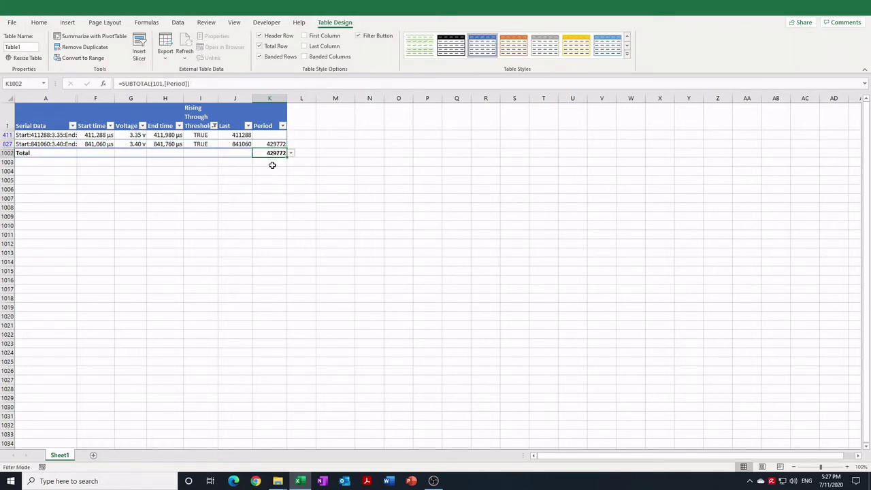
Clear the Rising Through Threshold filter to show all rows again.
left_click(214, 125)
left_click(123, 233)
left_click(156, 316)
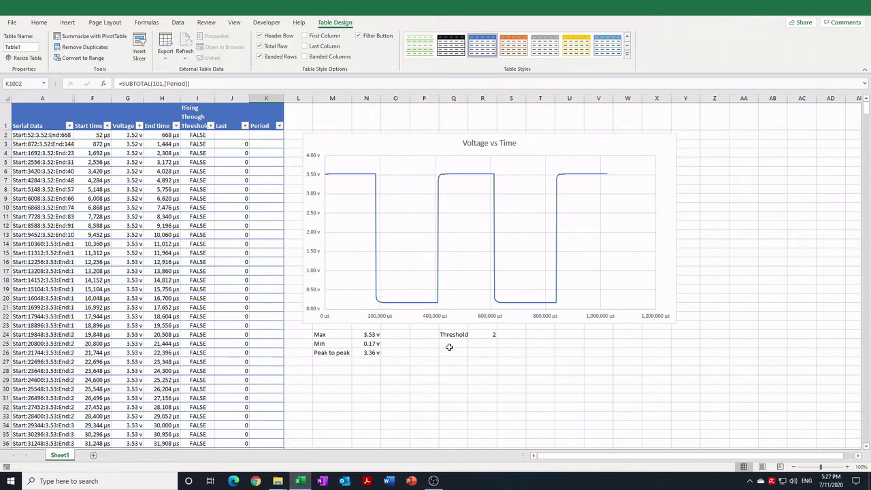
Add a Period label under Threshold linked to the Period total, showing 429772.
left_click(449, 347)
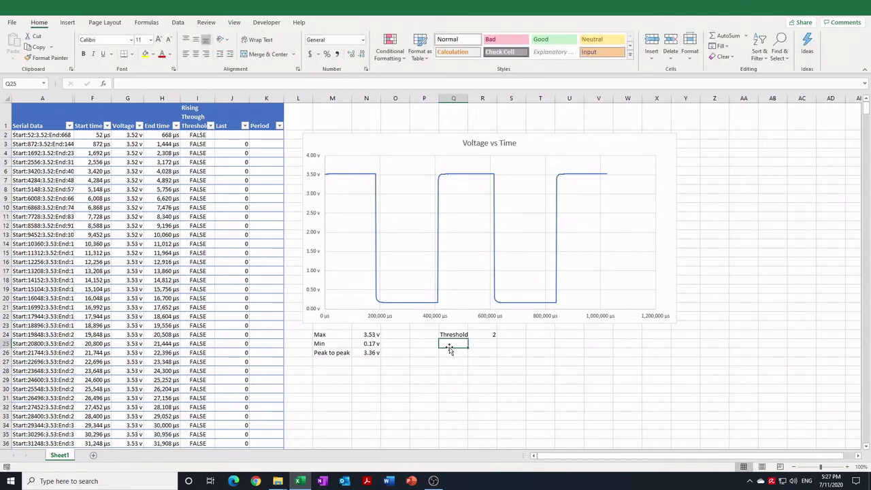
type("Per")
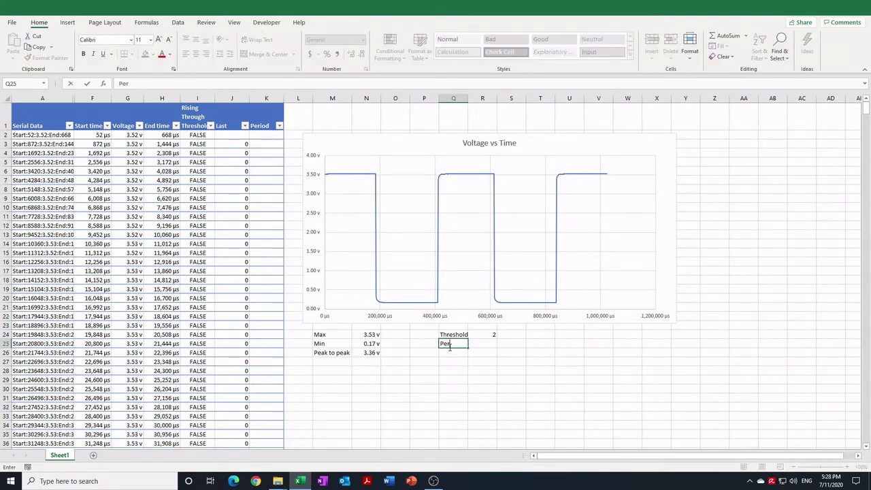
key("Tab")
type("=")
key("Left")
key("Left")
key("Left")
key("Left")
key("Left")
key("Left")
key("Left")
key("ctrl+Down")
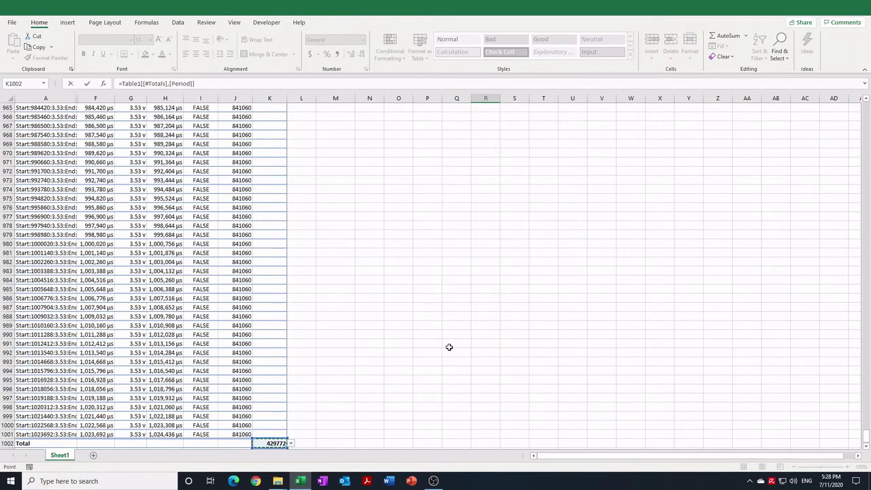
key("Return")
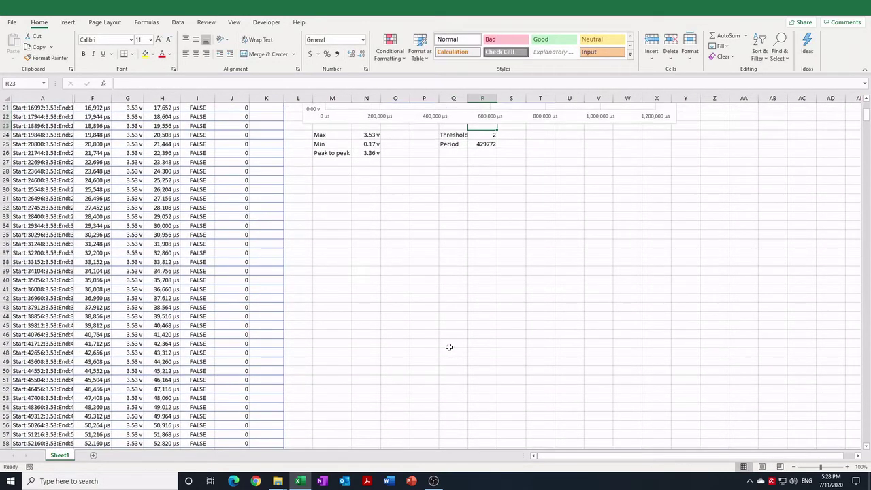
key("Down")
key("Down")
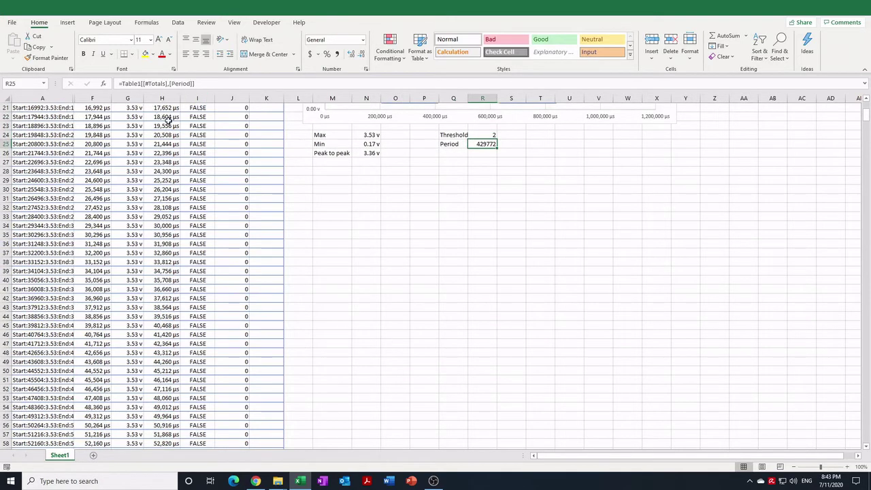
Check the microsecond number format used on the End time values.
left_click(165, 117)
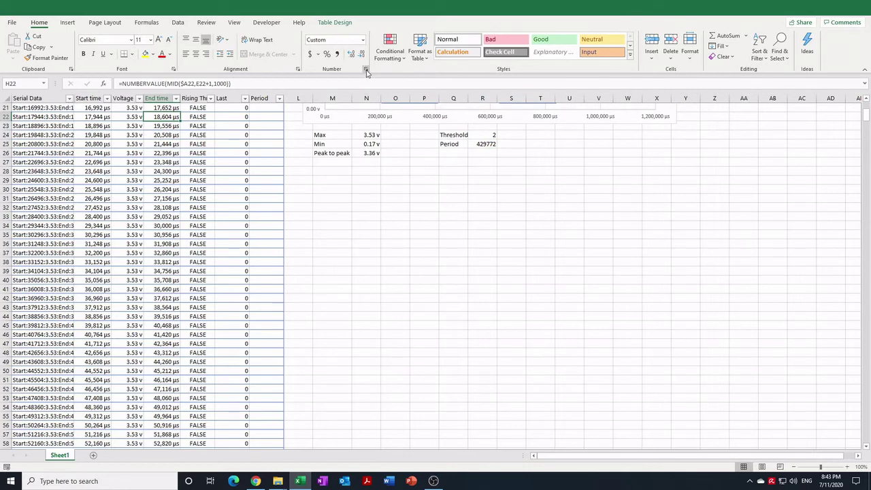
key("ctrl+1")
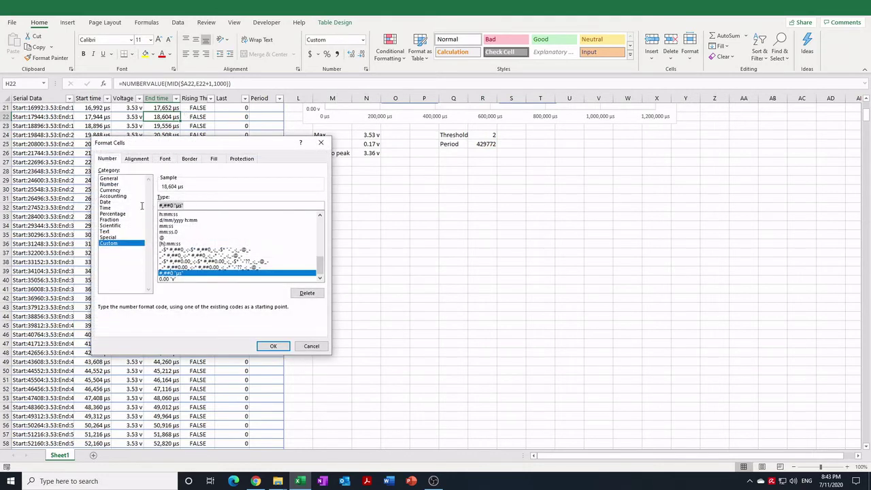
left_click(273, 346)
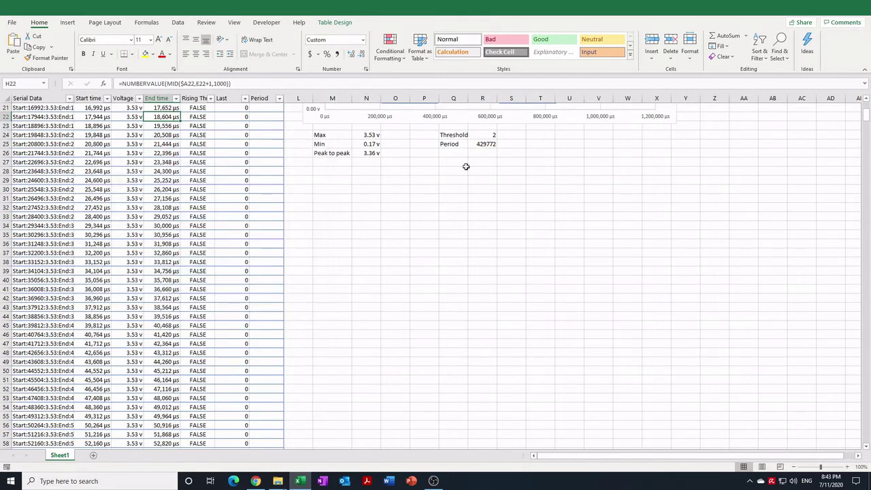
Give the Period value the custom format #,##0 "µs", showing 429,772 µs.
left_click(483, 143)
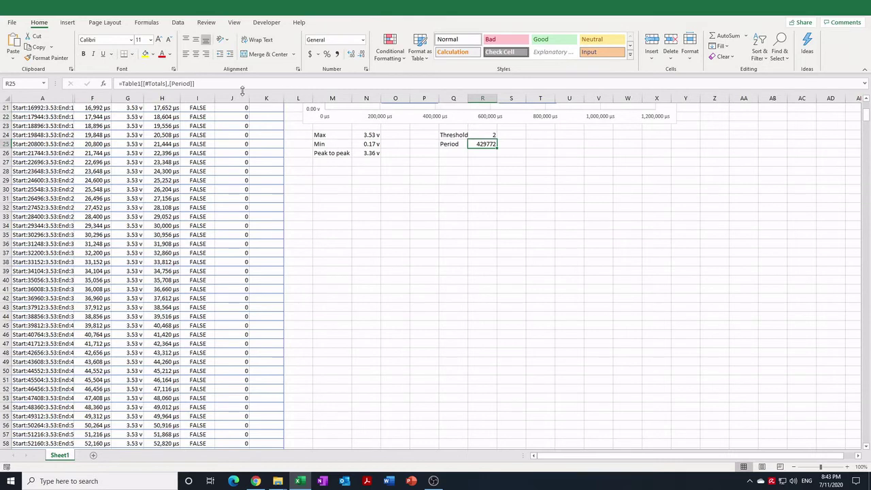
left_click(366, 70)
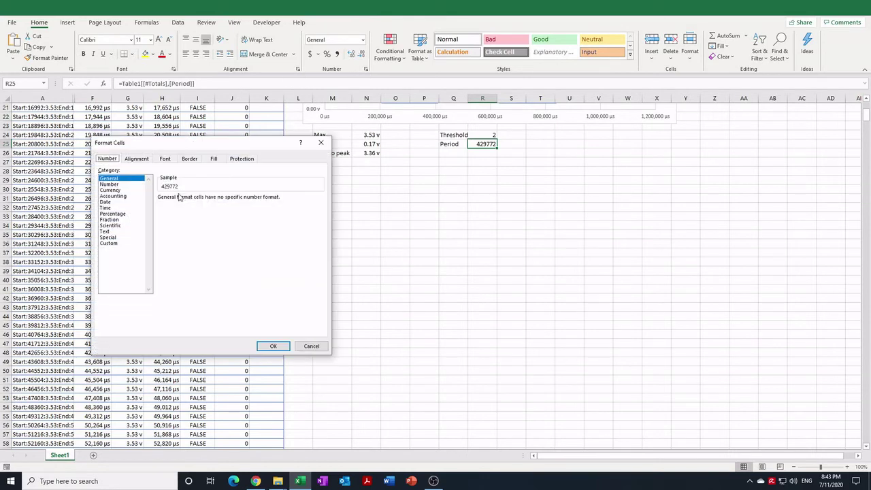
left_click(110, 244)
double_click(164, 205)
type("#,##0 \"µs\"")
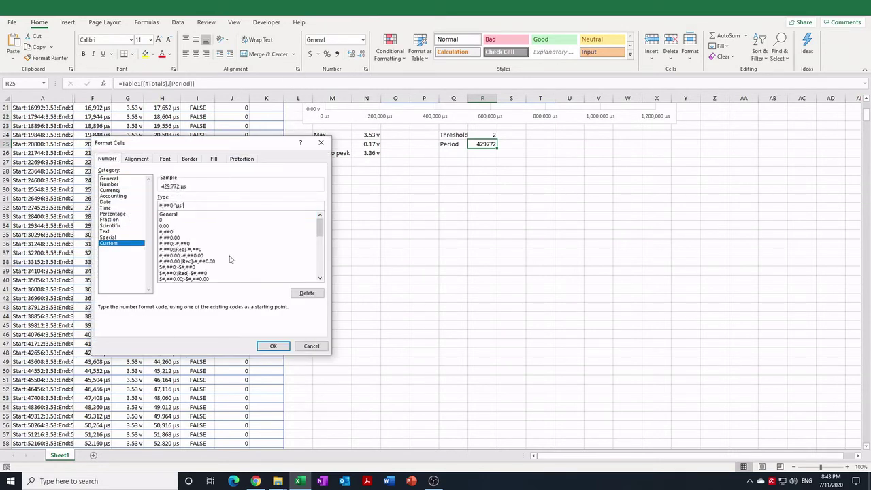
left_click(273, 345)
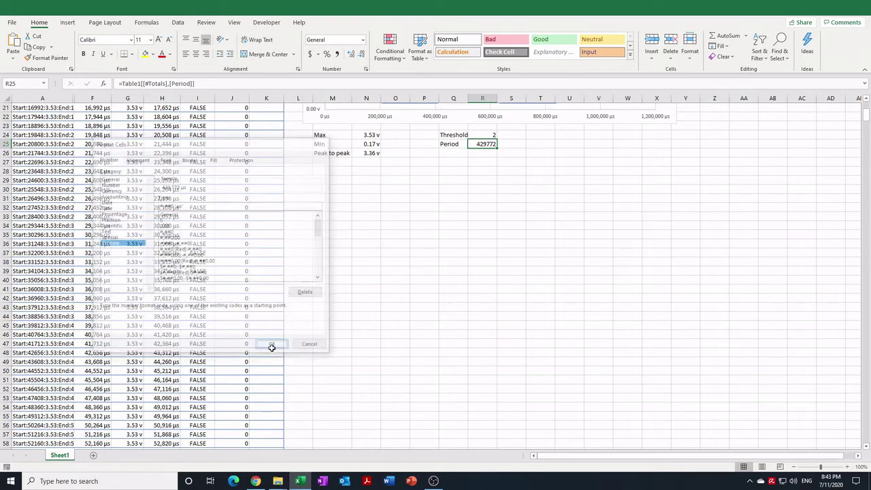
Format Paint the Max value's volts format onto Threshold, showing 2.00 v.
left_click(366, 137)
left_click(45, 57)
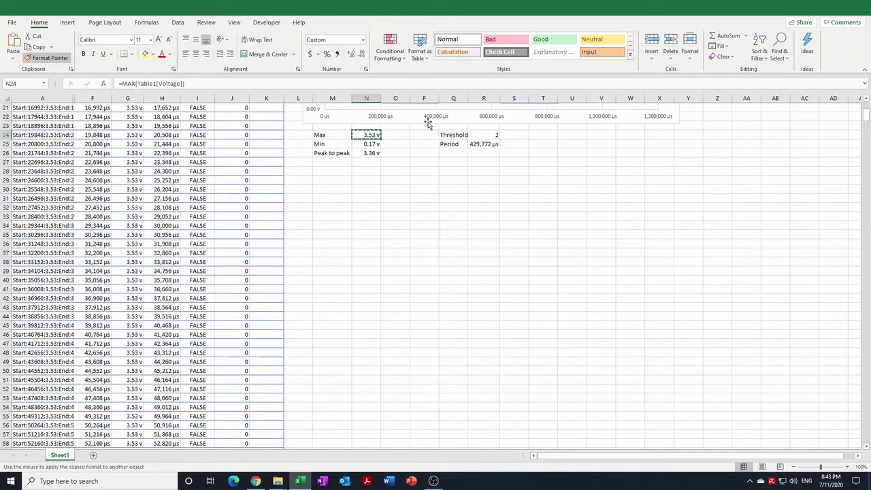
left_click(490, 134)
left_click(454, 154)
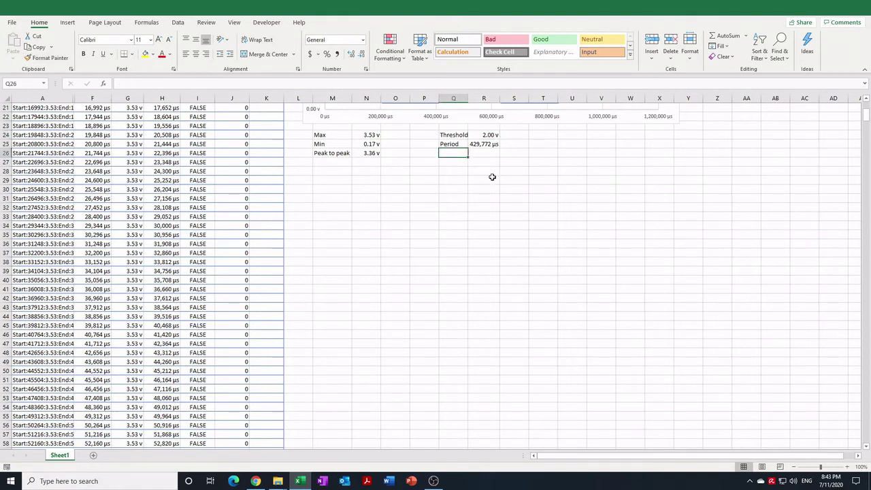
Add a Frequency label below Period and enter =1/(R25/1000000) beside it.
type("Frequency")
key("Tab")
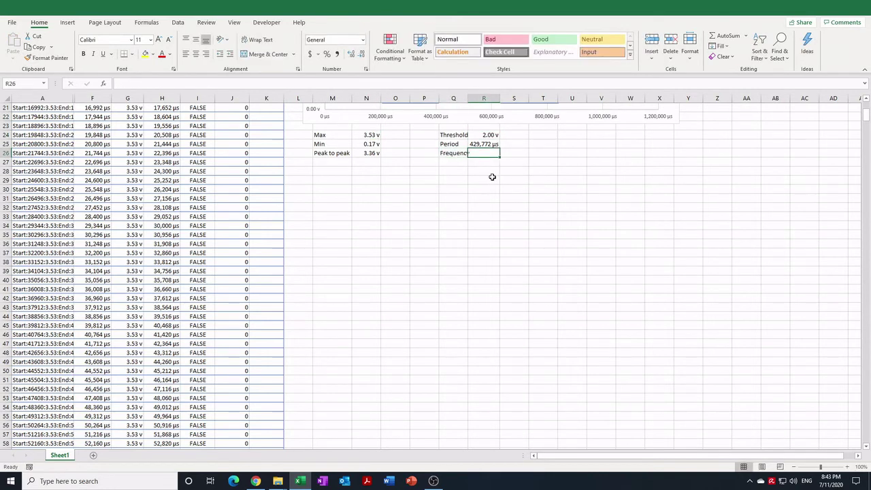
type("=1/(")
key("Up")
type("/")
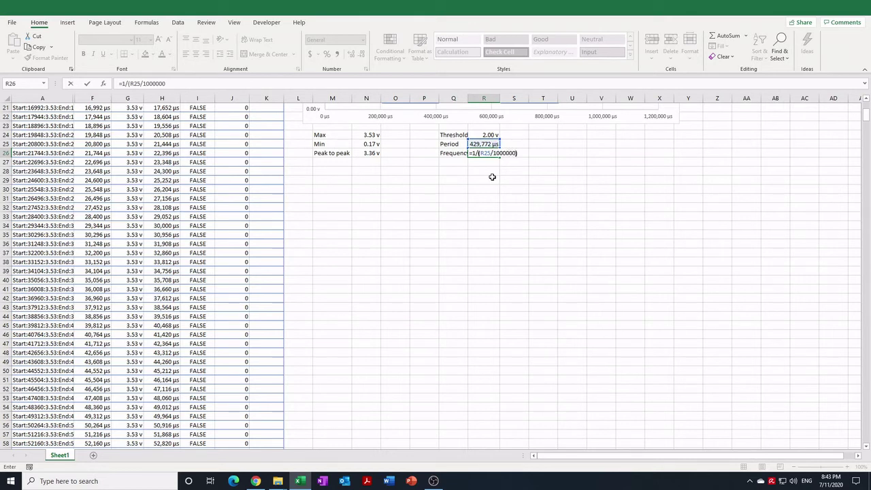
key("Return")
key("Up")
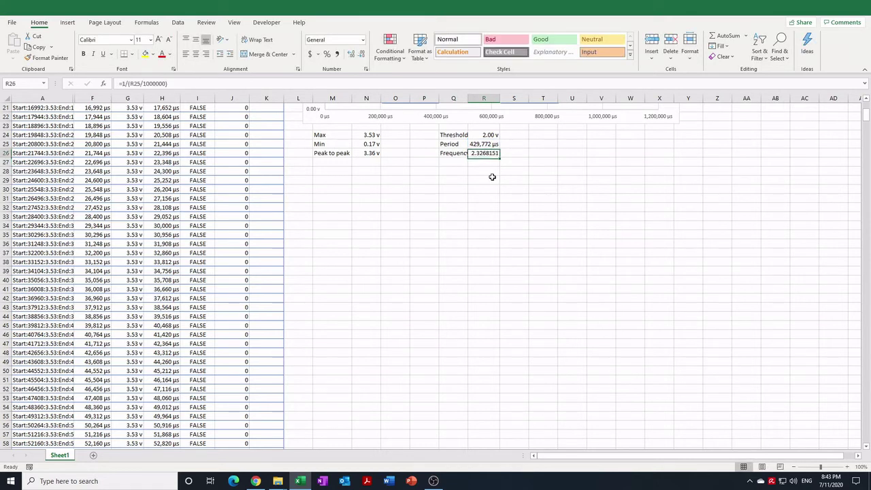
Copy Threshold's format to Frequency and change its custom code to 0.00 "Hz", showing 2.33 Hz.
left_click(494, 134)
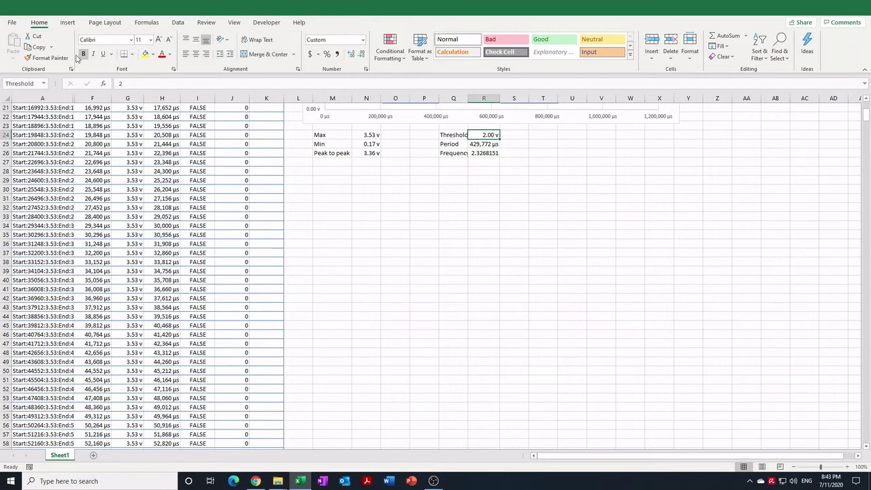
left_click(54, 61)
left_click(489, 153)
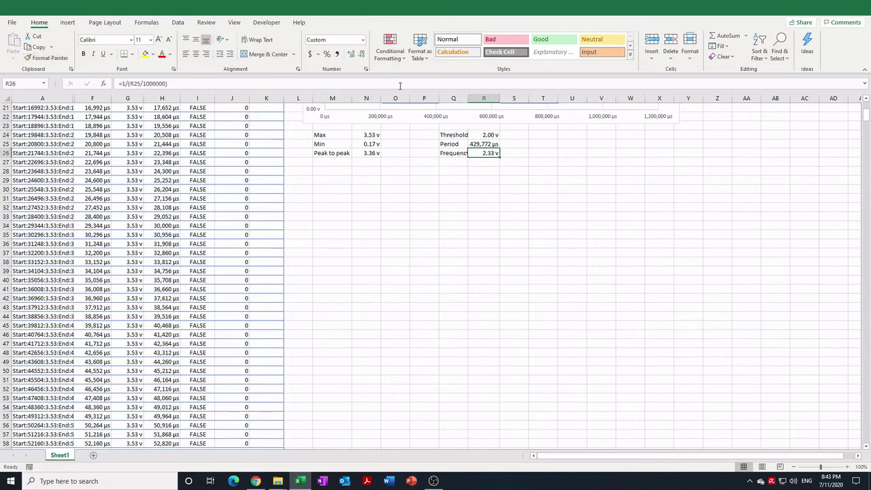
left_click(365, 69)
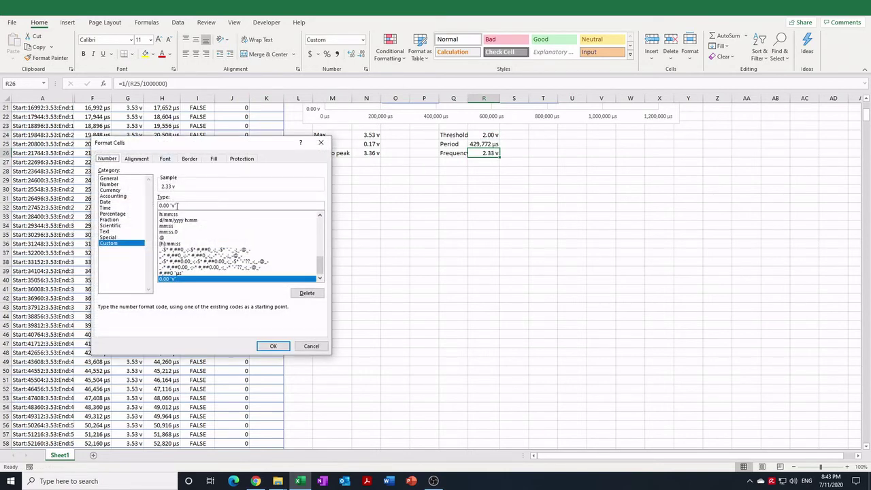
left_click(171, 205)
key("BackSpace")
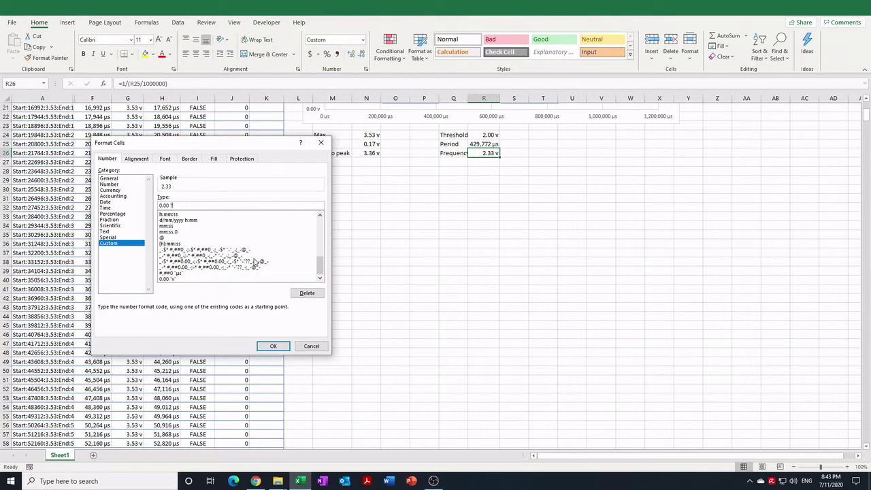
left_click(273, 345)
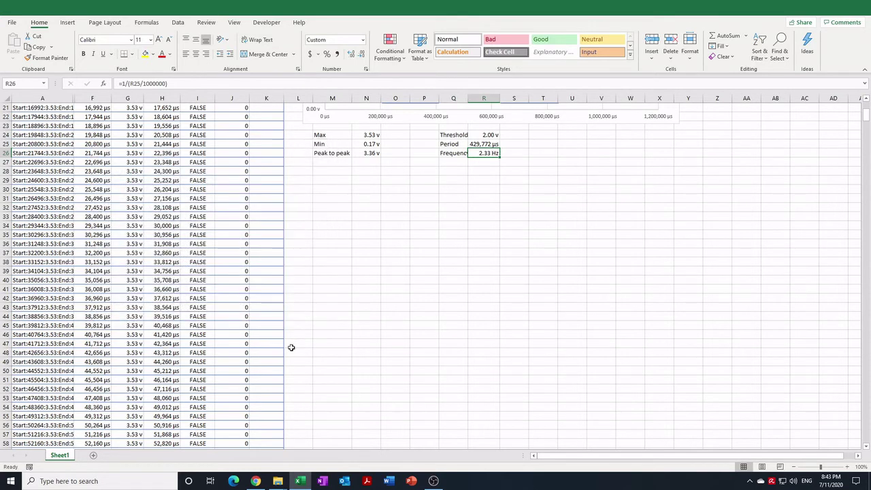
left_click(392, 198)
left_click(344, 165)
left_click(134, 301)
Set the table's Total row to Average for the Voltage column.
key("ctrl+Down")
scroll(66, 381, "down", 2)
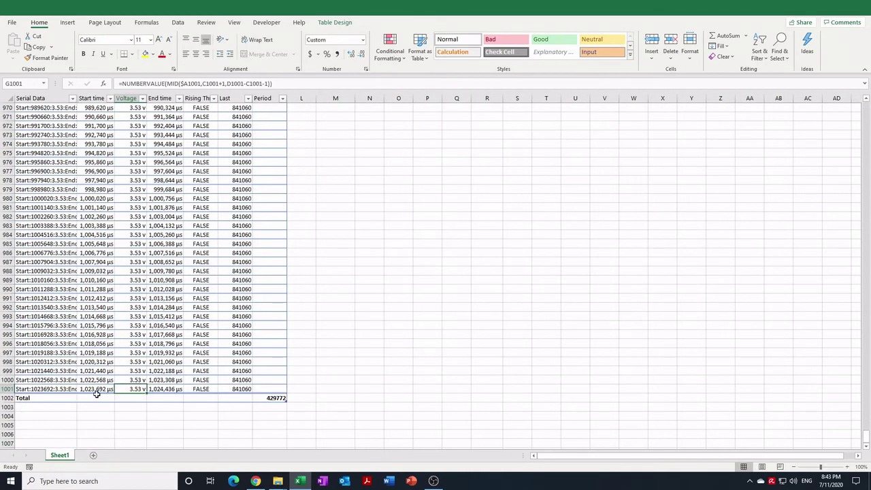
left_click(130, 397)
left_click(150, 397)
left_click(136, 414)
left_click(136, 335)
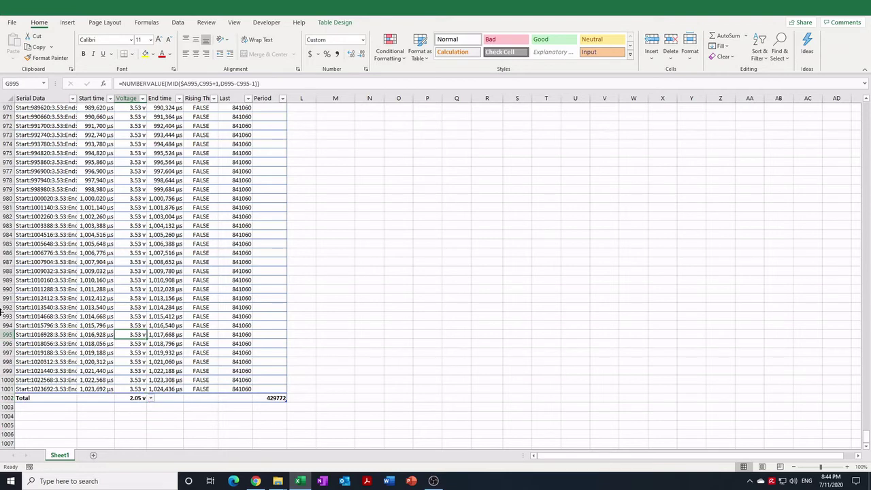
key("ctrl+Up")
Type Average in M27 and enter =AVERAGE(Table1[Voltage]) in N27, showing 2.05 v.
left_click(328, 360)
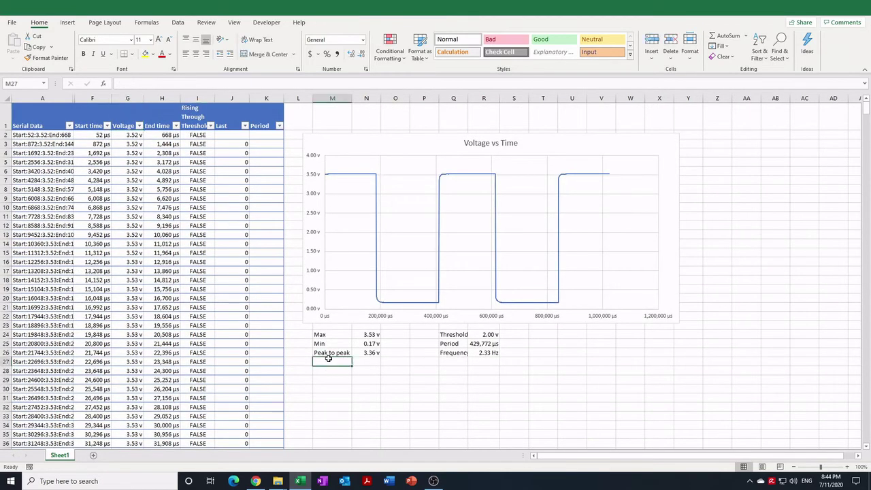
type("Average")
key("Tab")
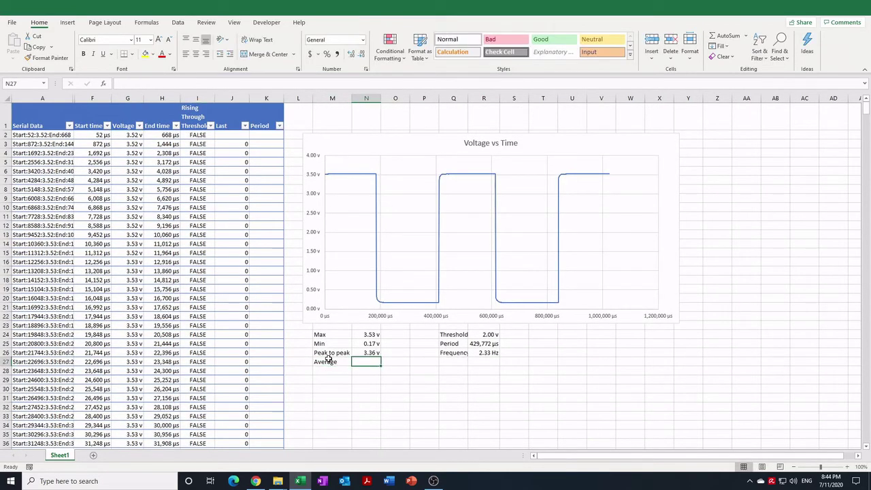
type("=")
key("Left")
key("Left")
key("Left")
key("Left")
key("Left")
key("Left")
key("Left")
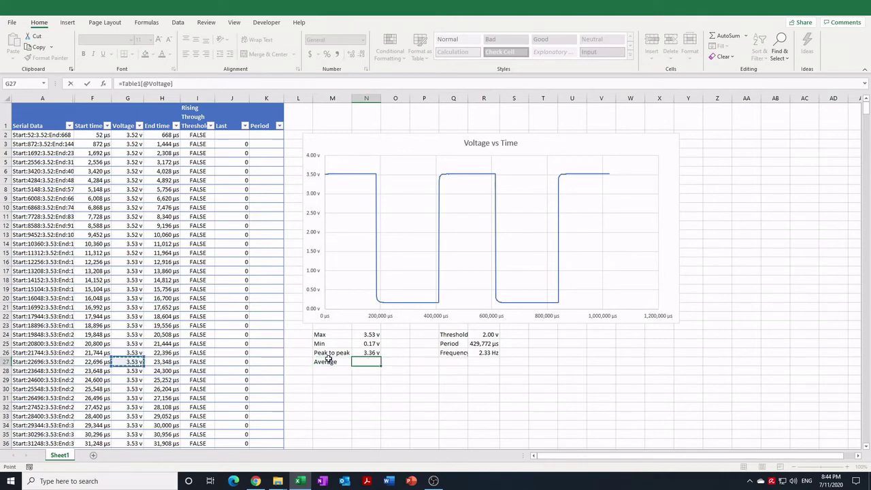
key("ctrl+shift+Down")
key("Return")
key("ctrl+Up")
key("Up")
key("Up")
key("Up")
key("Up")
key("Up")
key("Up")
key("Up")
key("Up")
key("Up")
key("Up")
key("Up")
key("Up")
key("Up")
key("Up")
key("Up")
key("Right")
key("Right")
key("Right")
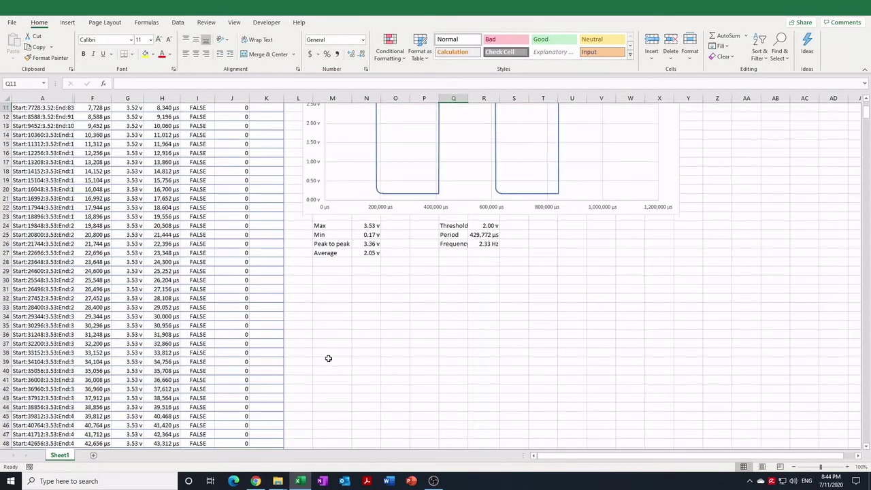
key("Up")
key("Up")
key("Up")
key("Up")
key("Up")
key("Up")
key("Up")
key("Down")
key("Down")
key("Down")
key("Down")
key("Down")
key("Down")
key("Down")
key("Down")
key("Down")
key("Down")
key("Down")
key("Down")
key("Down")
key("Down")
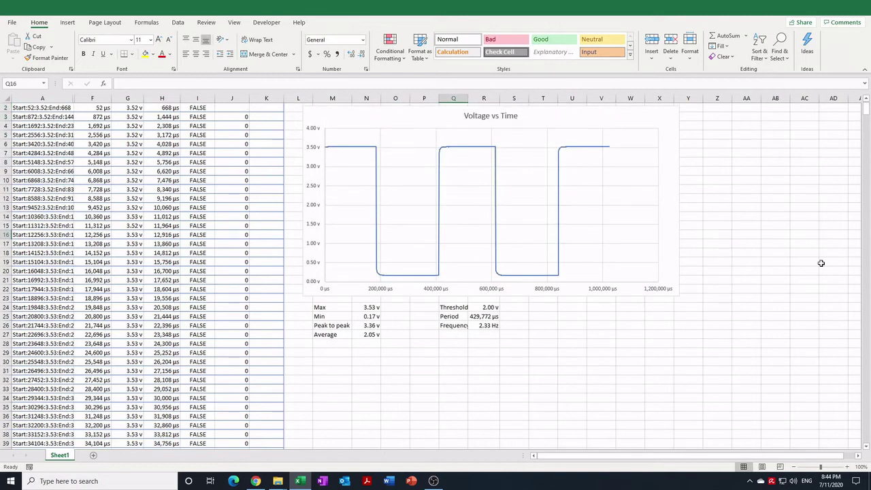
Link the Threshold value to the Average cell (=N27) so it reads 2.05 v.
left_click(482, 307)
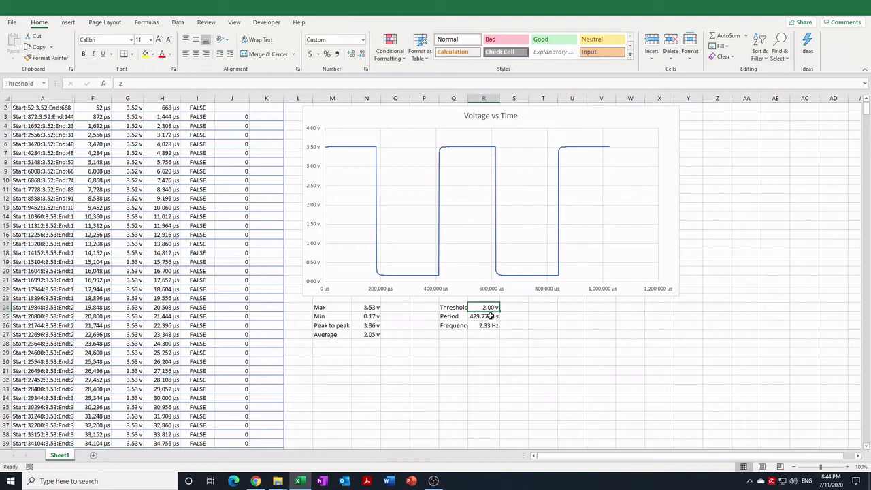
type("3")
key("ctrl+Return")
type("=")
key("Left")
key("Left")
key("Left")
key("Left")
key("Down")
key("Down")
key("Down")
key("Return")
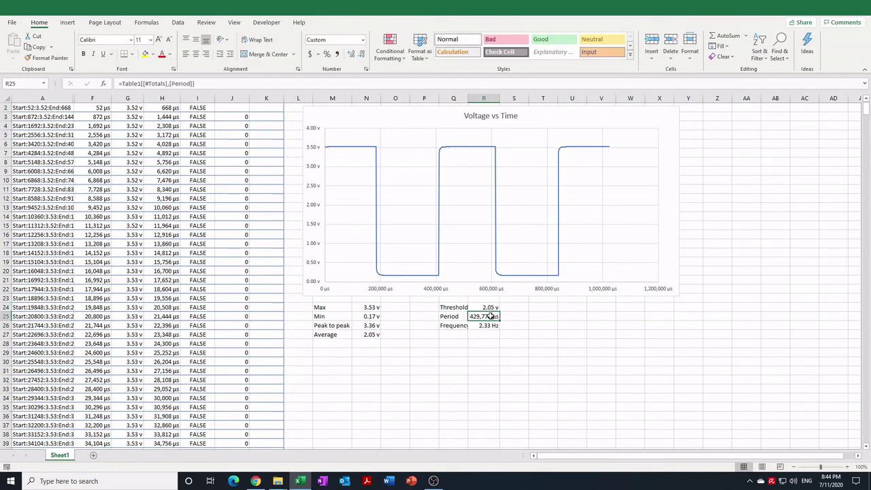
key("Right")
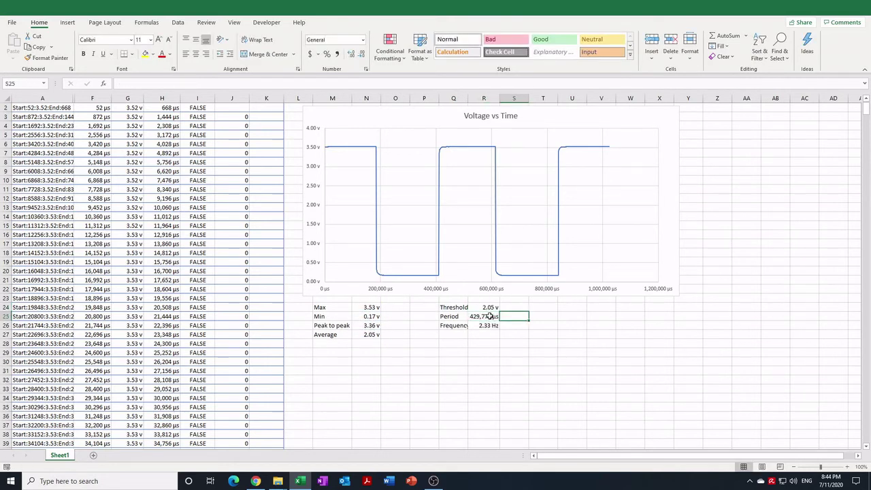
Autofit the label column so the Frequency label fits.
double_click(468, 101)
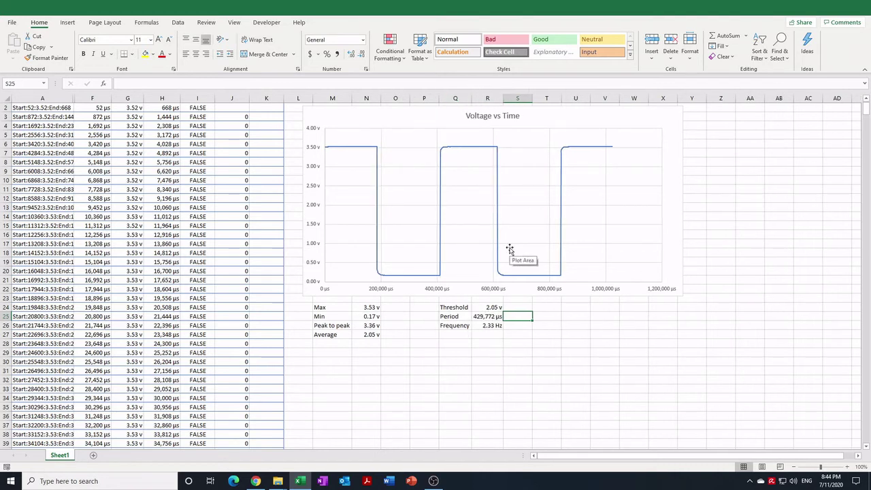
scroll(241, 189, "up", 1)
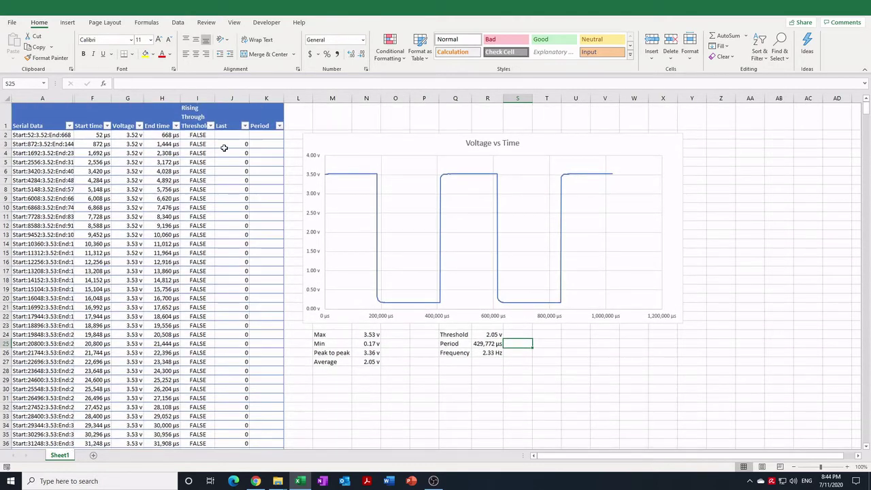
left_click_drag(200, 98, 231, 98)
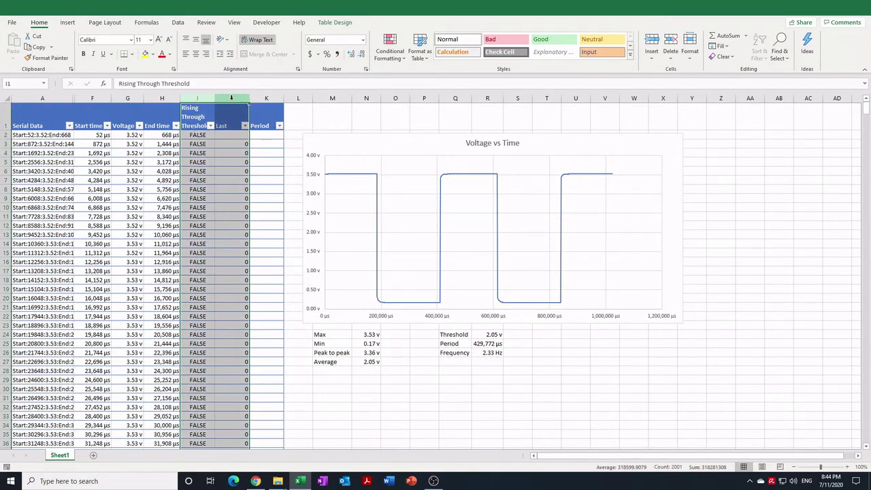
Hide the Rising Through Threshold and Last columns and set table columns A:K to 8-point text.
right_click(231, 98)
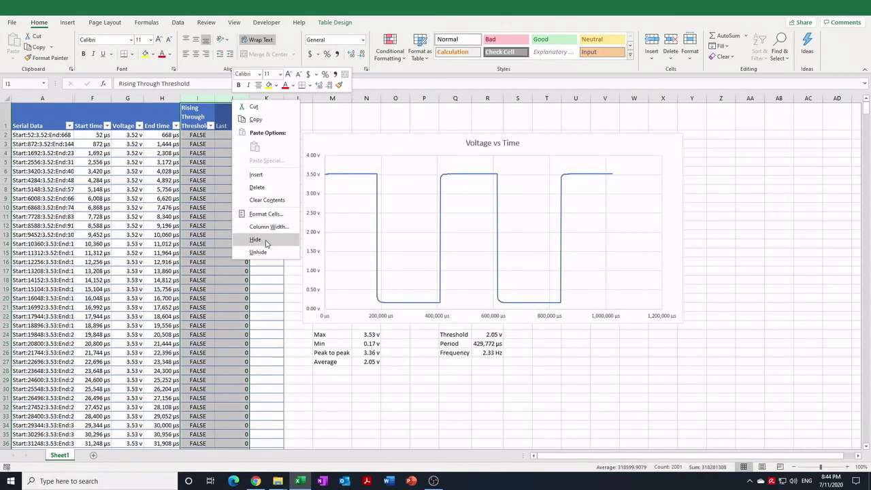
left_click(261, 235)
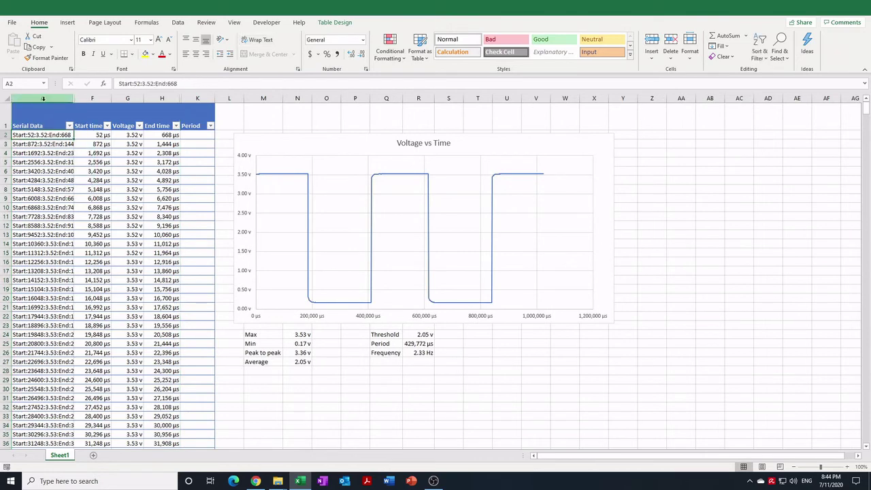
left_click(40, 122)
left_click(198, 98, "shift")
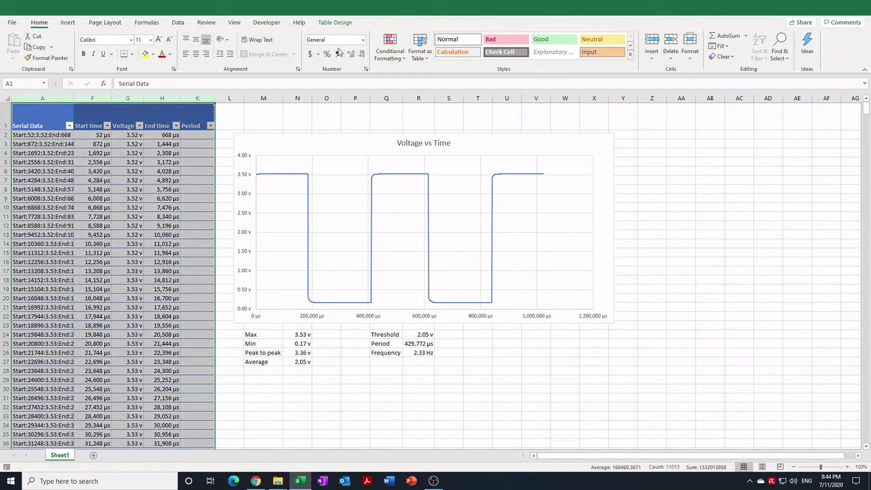
left_click(170, 40)
left_click(169, 40)
left_click(169, 40)
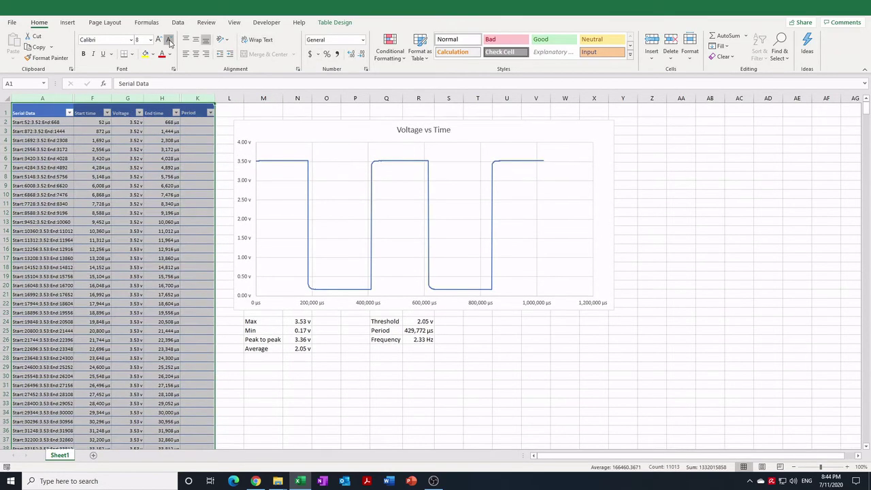
left_click(225, 118)
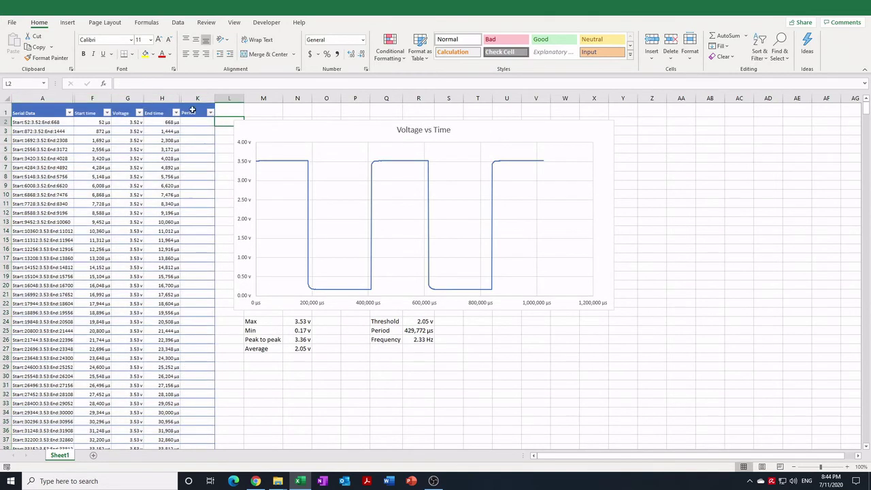
Autofit the Start time, Voltage, Period, End time and Serial Data columns.
left_click(94, 121)
double_click(110, 99)
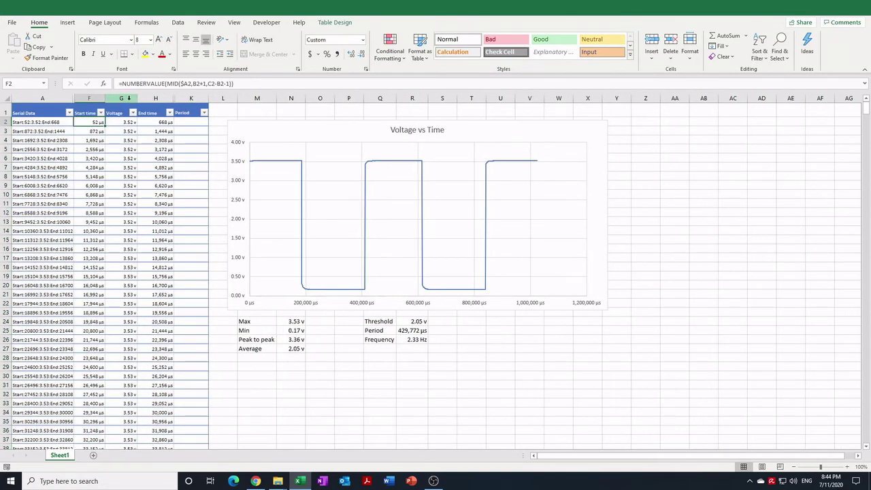
double_click(138, 99)
left_click(164, 98)
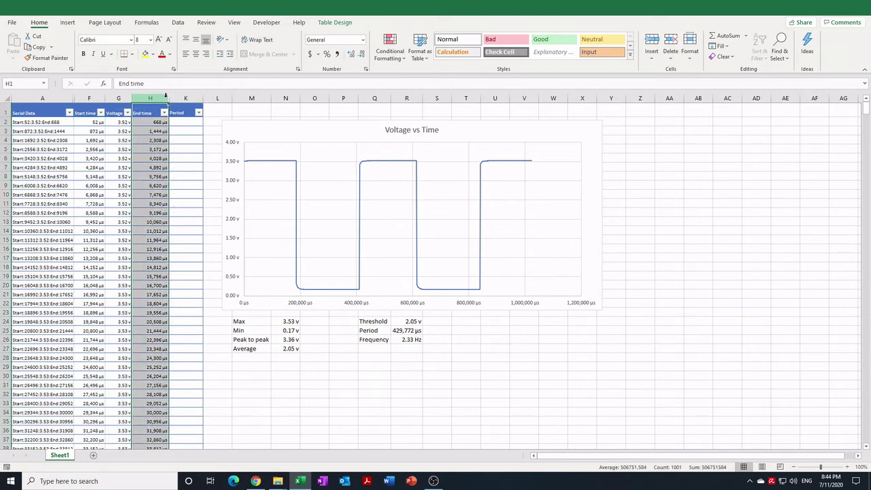
double_click(203, 99)
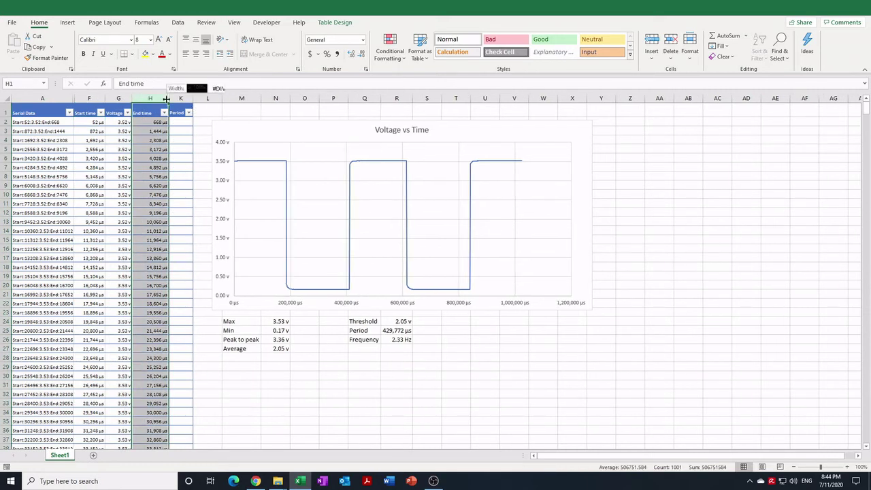
double_click(166, 99)
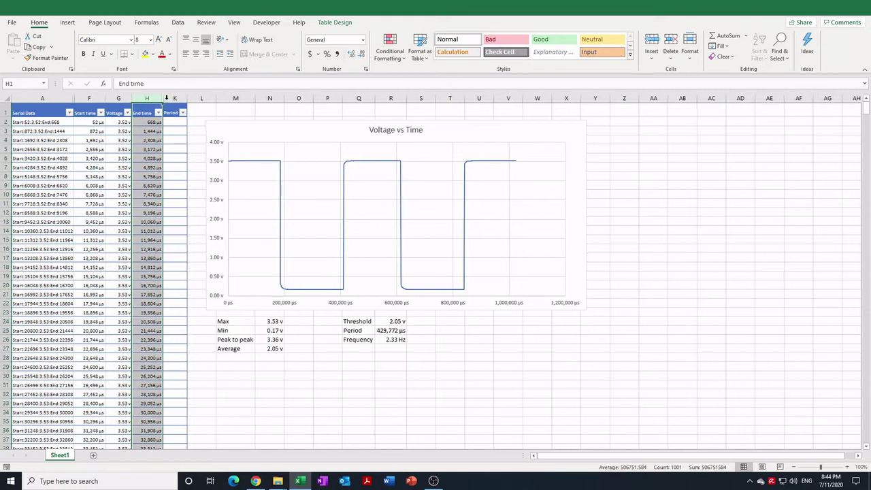
double_click(74, 99)
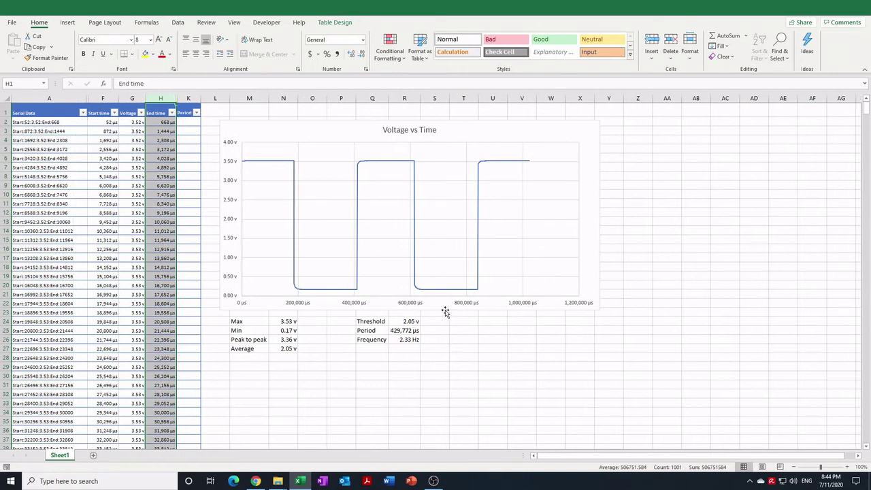
Make the Max through Frequency statistic values bold at a larger 12-point size.
left_click(291, 321)
left_click(284, 348, "shift")
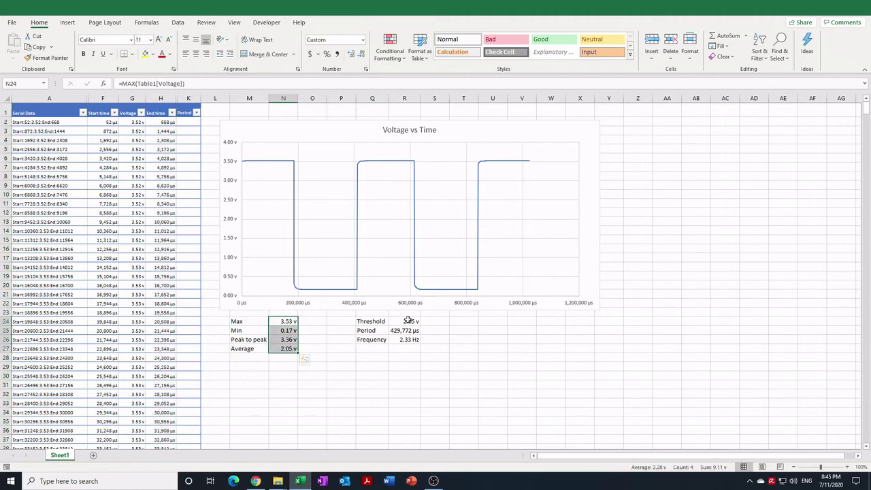
left_click(407, 321, "ctrl")
left_click(406, 331, "ctrl")
left_click(407, 338, "ctrl")
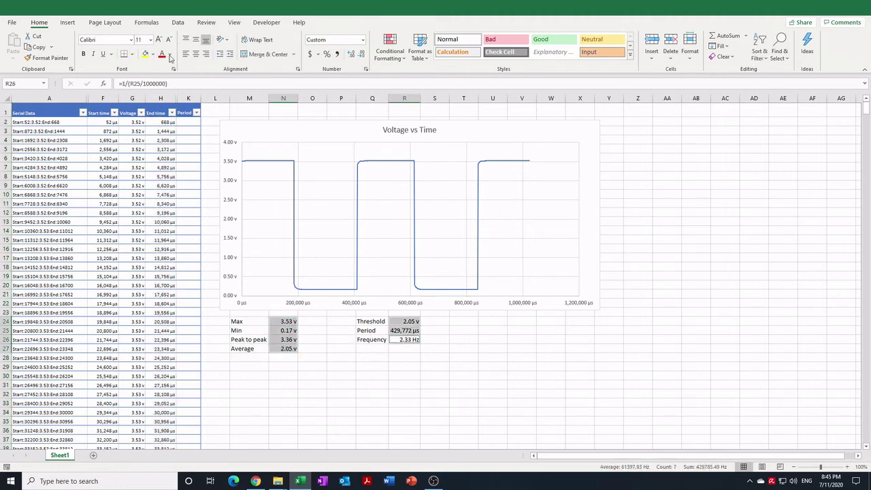
left_click(158, 38)
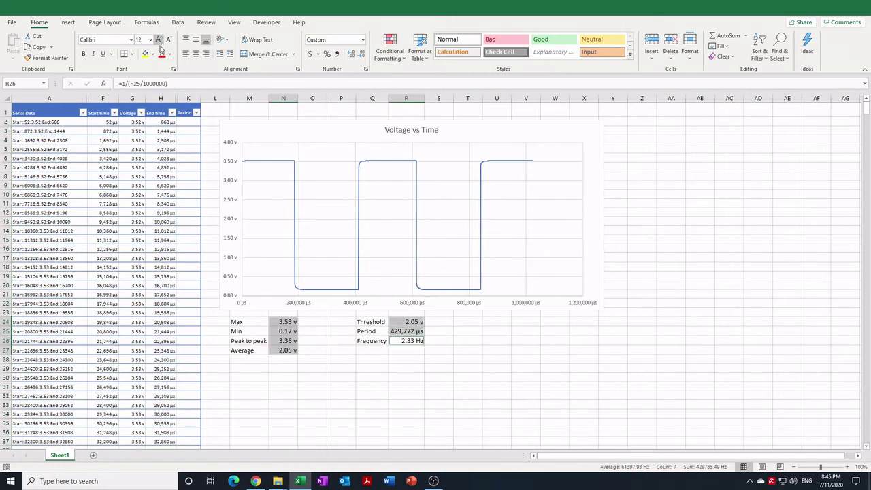
left_click(83, 53)
left_click(500, 366)
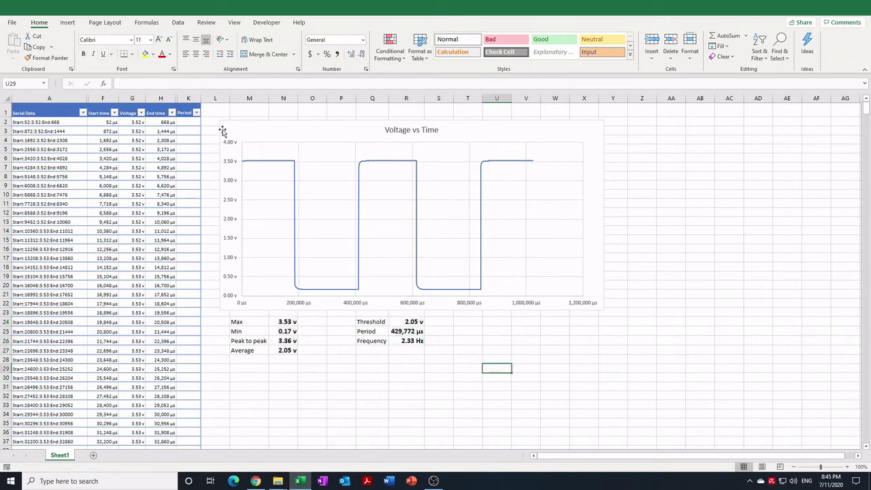
Insert a blank column at M and shift the chart right over it.
left_click(238, 110)
key("alt+i")
key("c")
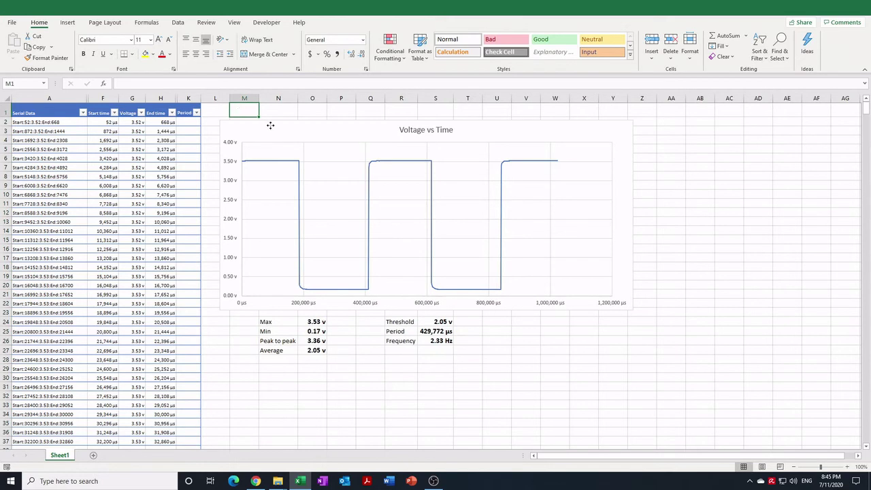
left_click_drag(270, 128, 289, 128)
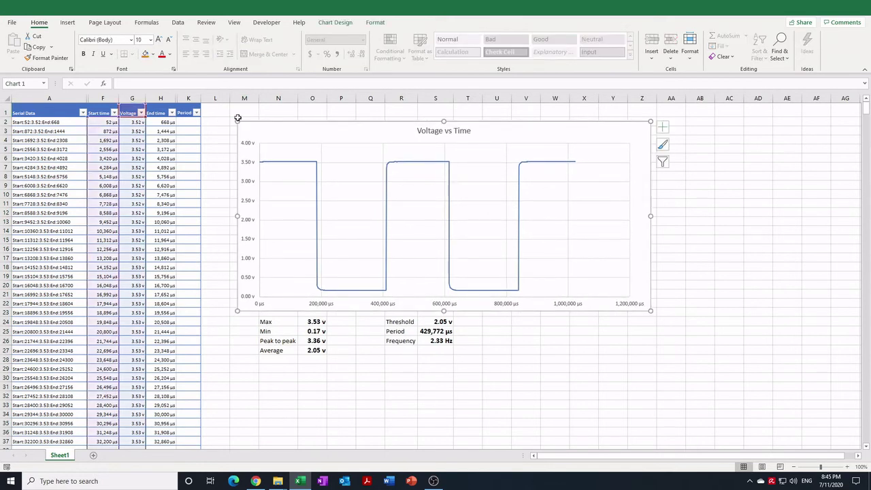
Put a thick outside border around M2:Z29 and hide the sheet gridlines.
left_click(641, 351)
left_click(634, 367)
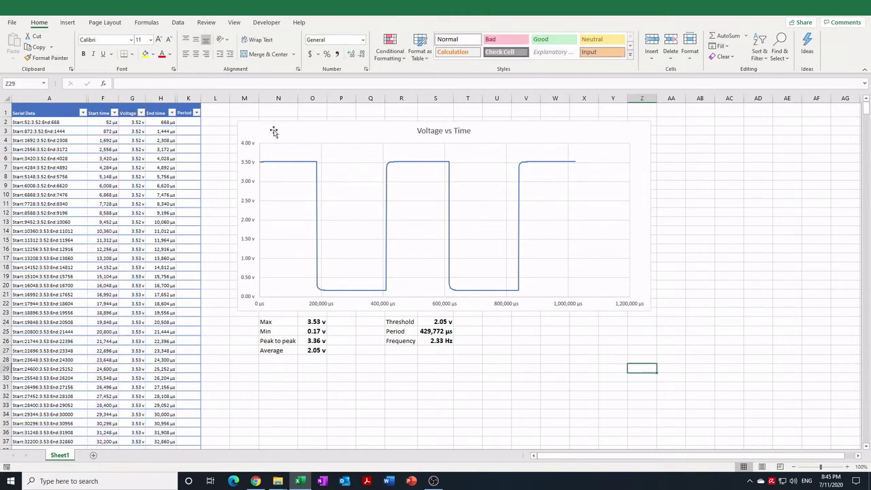
left_click(232, 121, "shift")
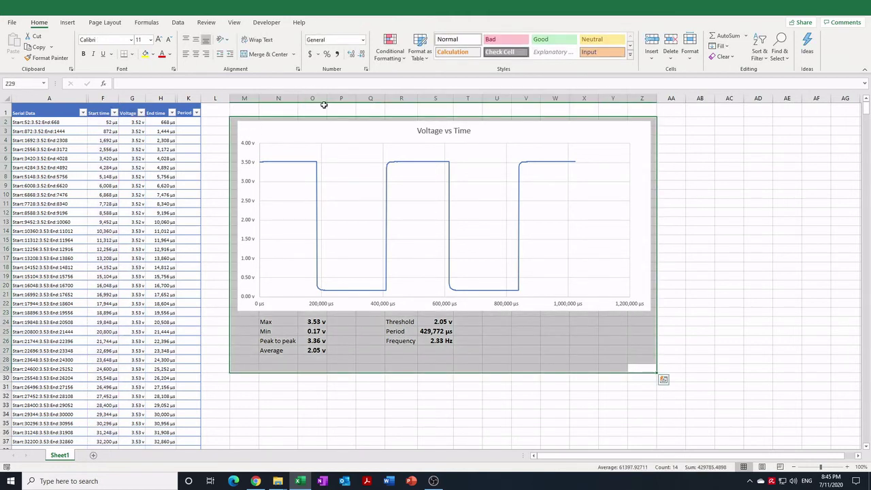
left_click(132, 54)
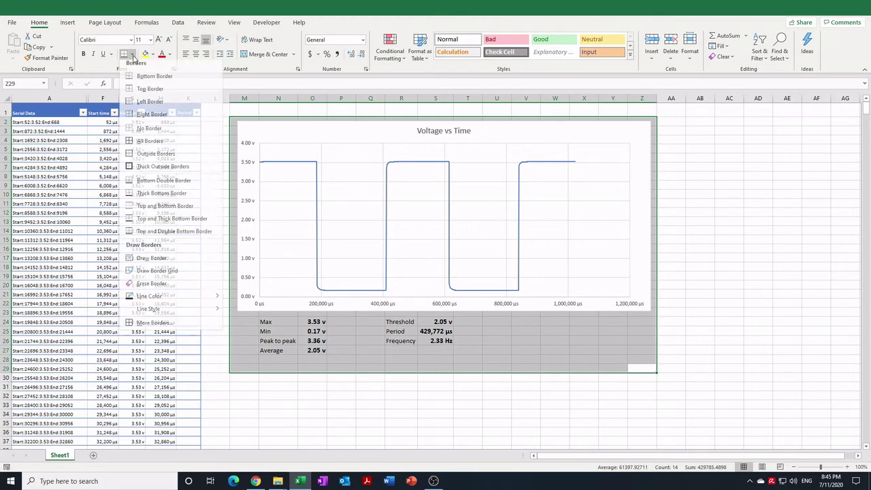
left_click(142, 170)
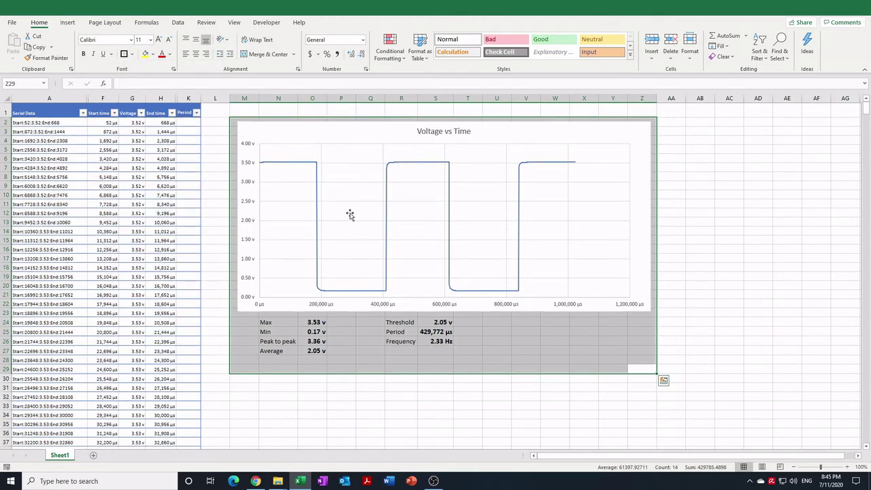
left_click(232, 24)
left_click(216, 54)
left_click(215, 148)
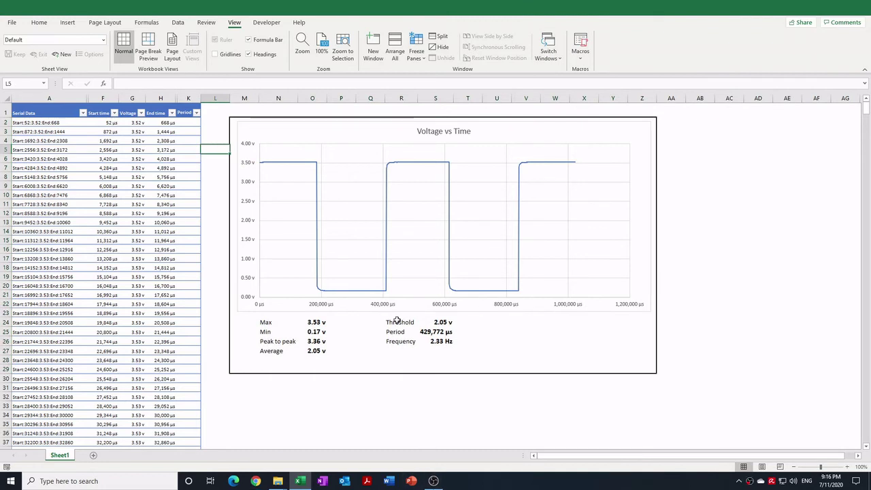
Right-align all the statistic labels, from Max through Frequency.
left_click_drag(398, 322, 400, 341)
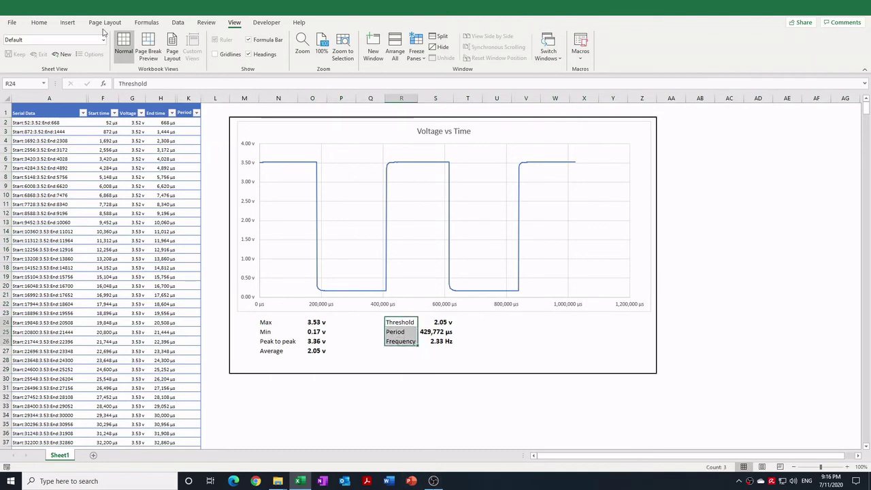
left_click(39, 24)
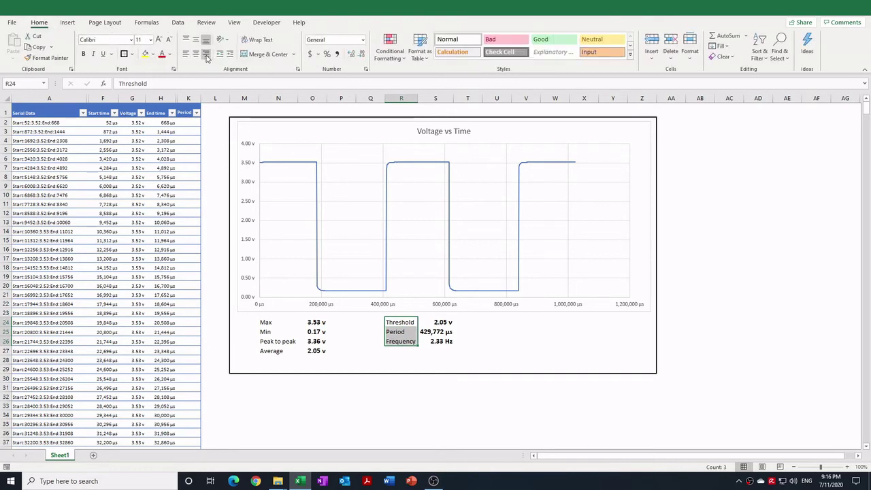
left_click(206, 54)
left_click_drag(268, 322, 275, 353)
left_click(206, 54)
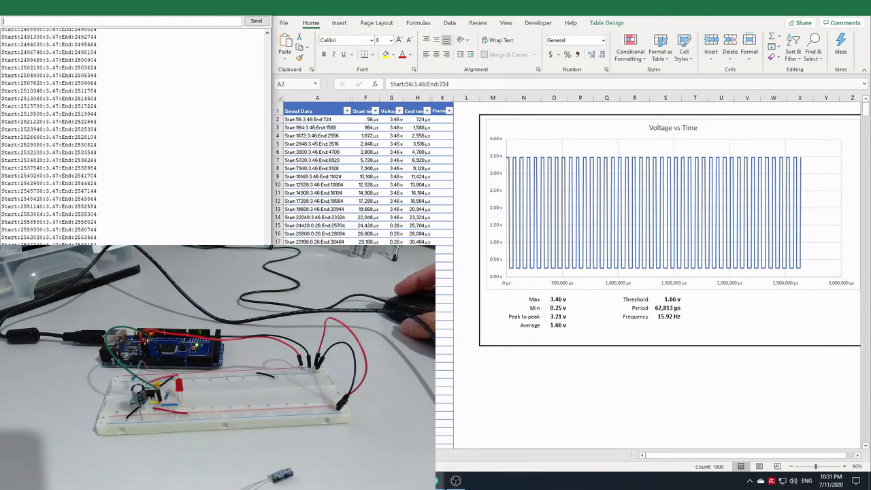
Copy the whole Serial Monitor output and paste it into the table at cell A2.
key("ctrl+a")
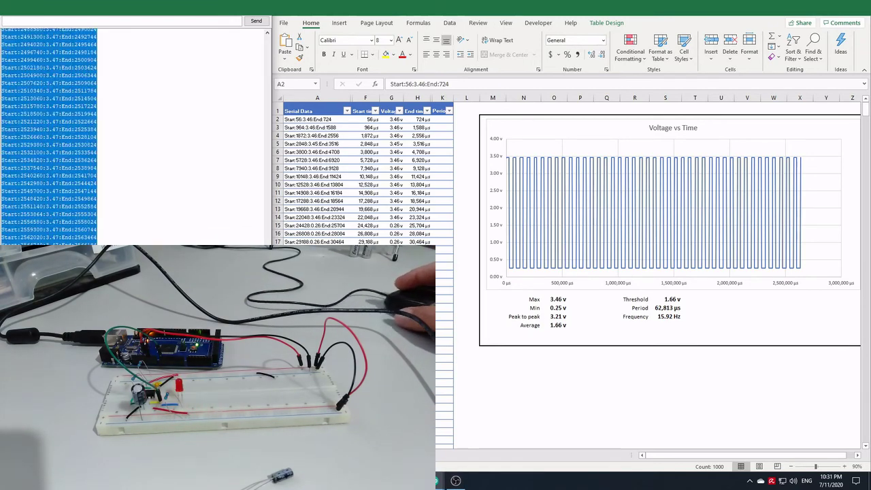
left_click(306, 120)
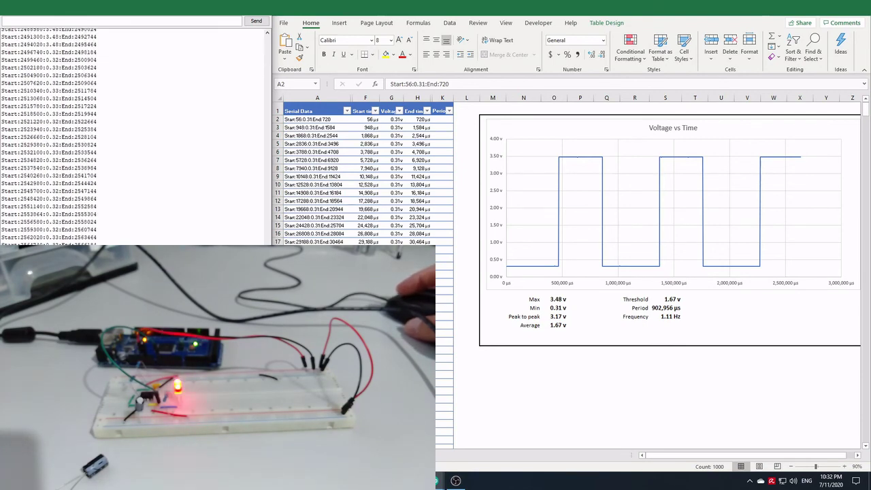
Paste the copied Serial Monitor log at A2, updating the chart to a 4.92 Hz wave with Period 203,263 µs.
key("ctrl+a")
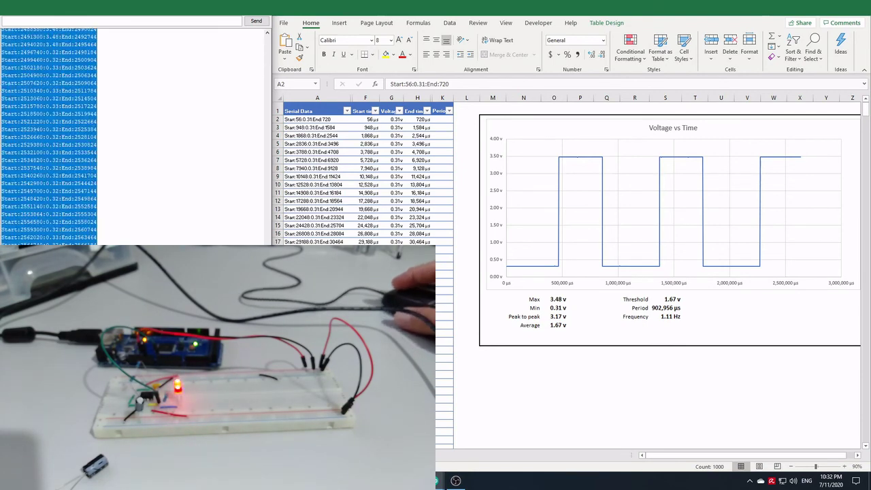
left_click(303, 119)
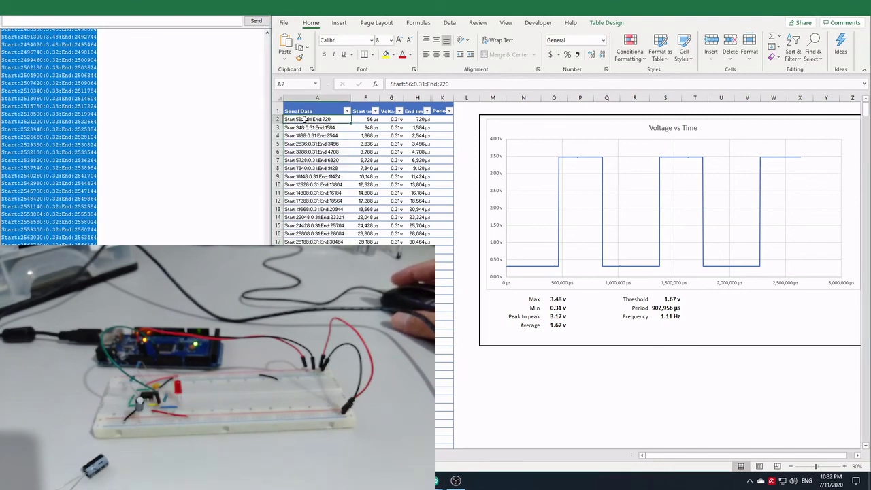
key("ctrl+v")
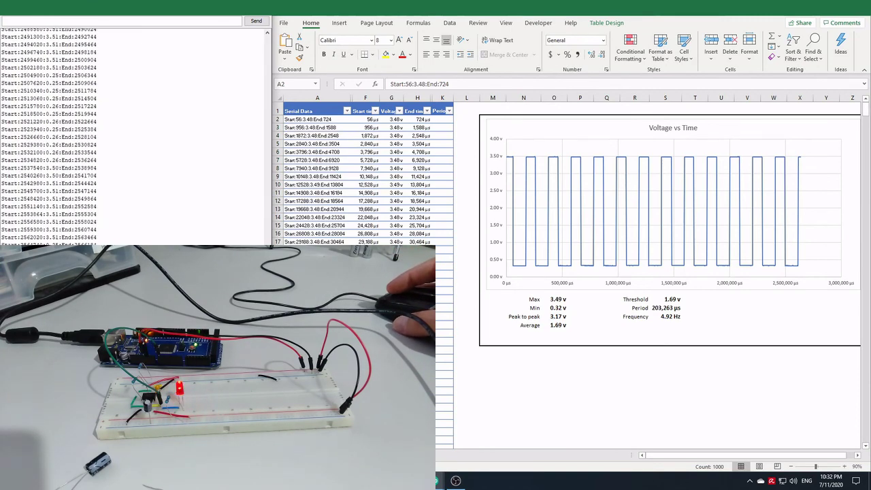
Paste the new Serial Monitor log into the table at cell A2.
key("ctrl+a")
key("ctrl+shift+Down")
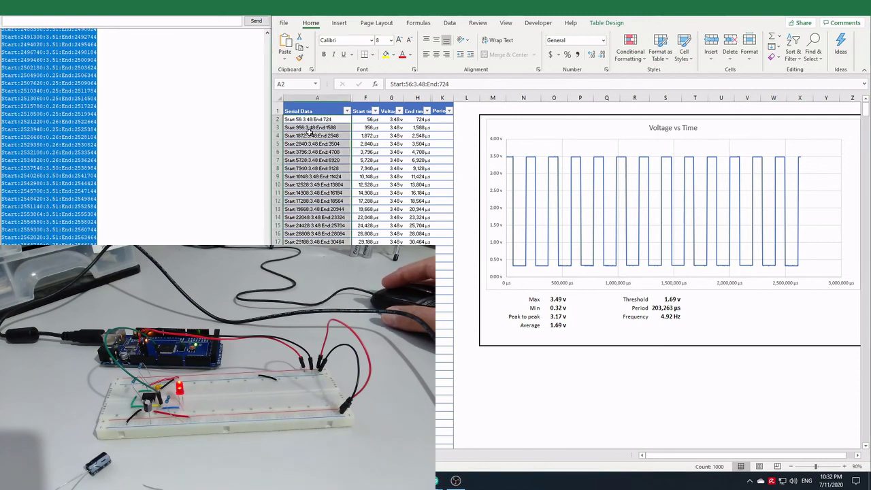
left_click(300, 117)
key("ctrl+v")
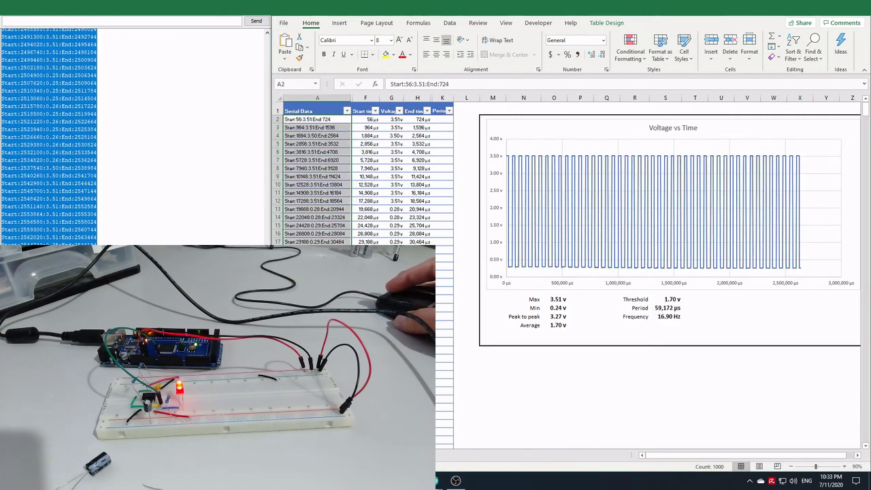
Delete the data rows from row 122 down, leaving a trimmed 16.93 Hz capture.
key("Down")
key("Down")
key("Down")
key("Down")
key("Down")
key("Down")
key("Down")
key("Down")
key("Down")
key("Down")
key("Down")
key("Down")
key("Down")
key("Down")
key("Down")
key("Down")
key("Down")
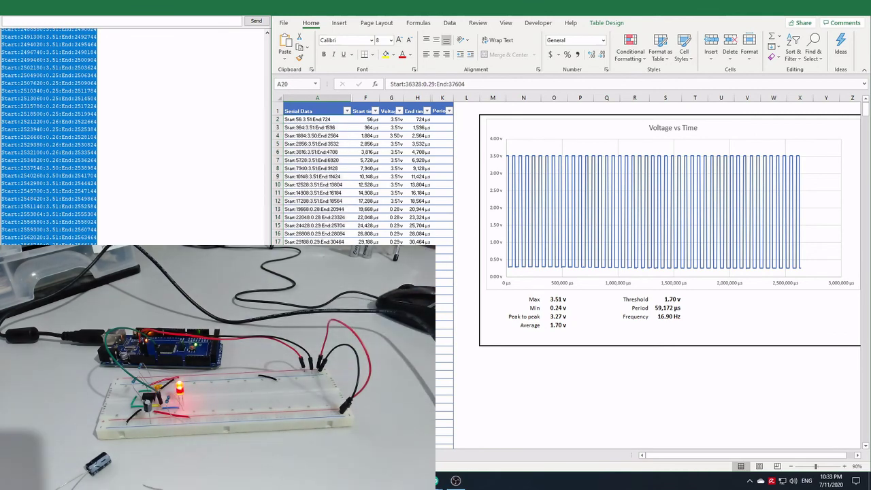
key("Page_Down")
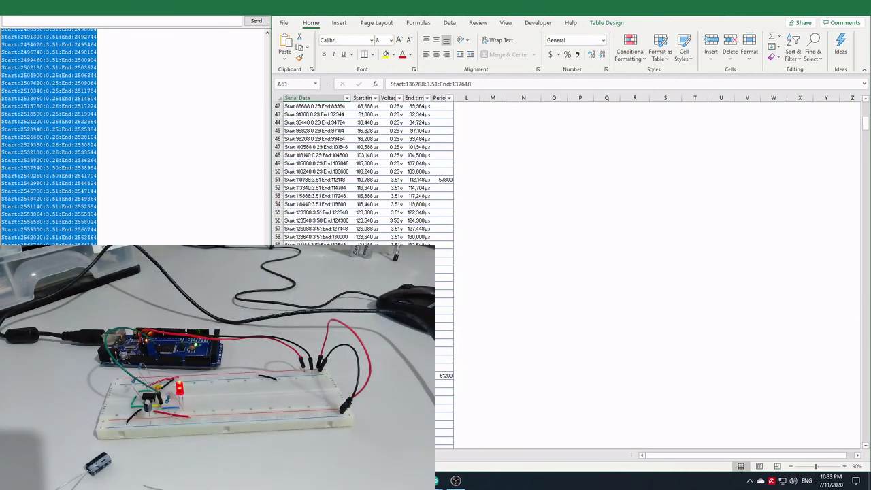
key("Page_Down")
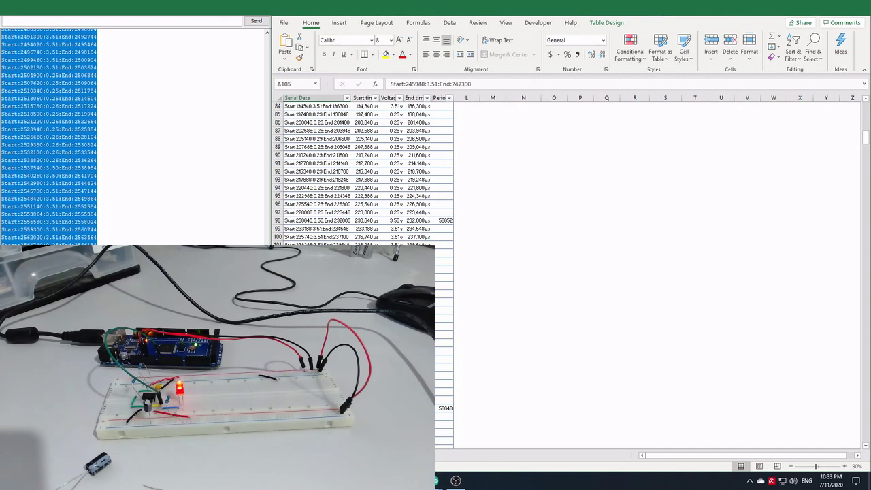
key("Down")
key("Down")
key("Down")
key("Down")
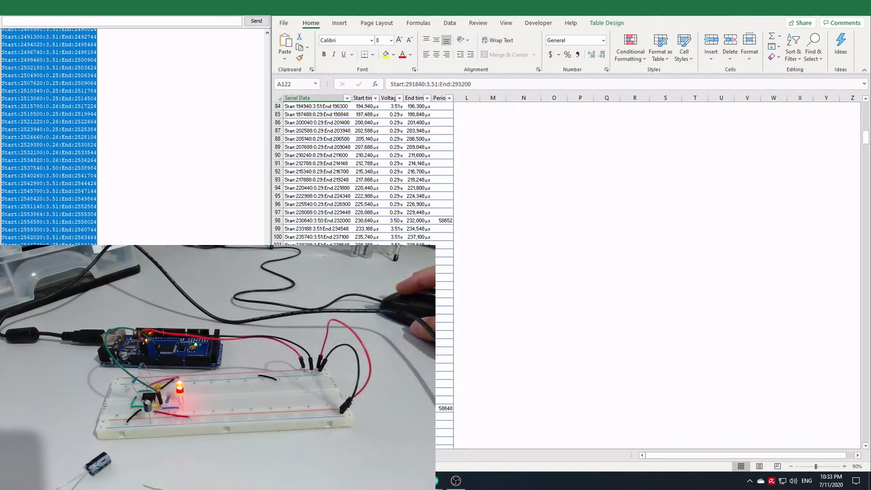
key("shift+space")
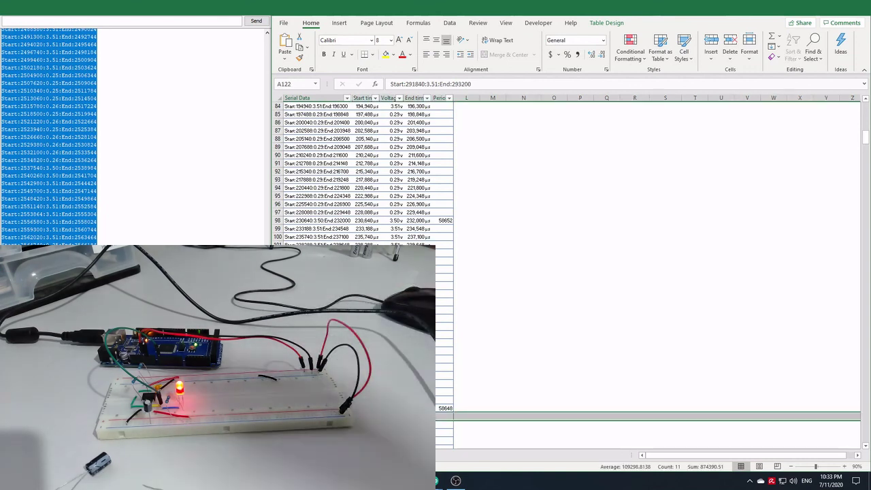
key("ctrl+shift+Down")
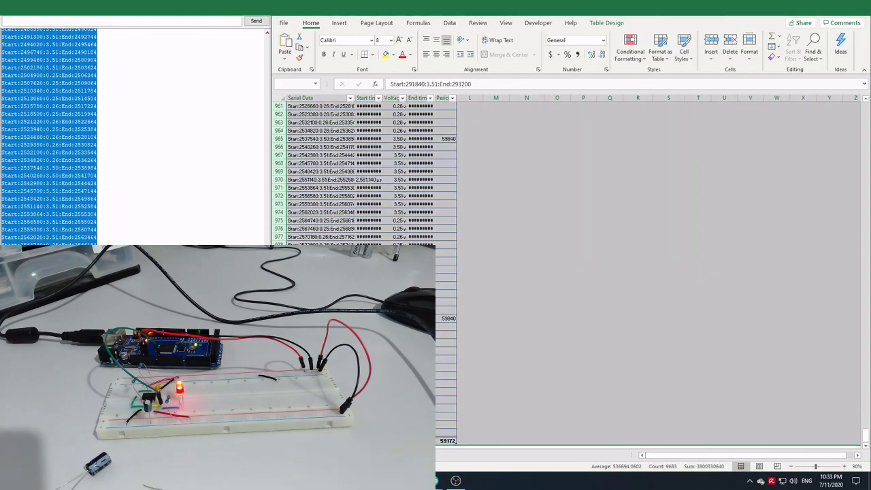
key("shift+Up")
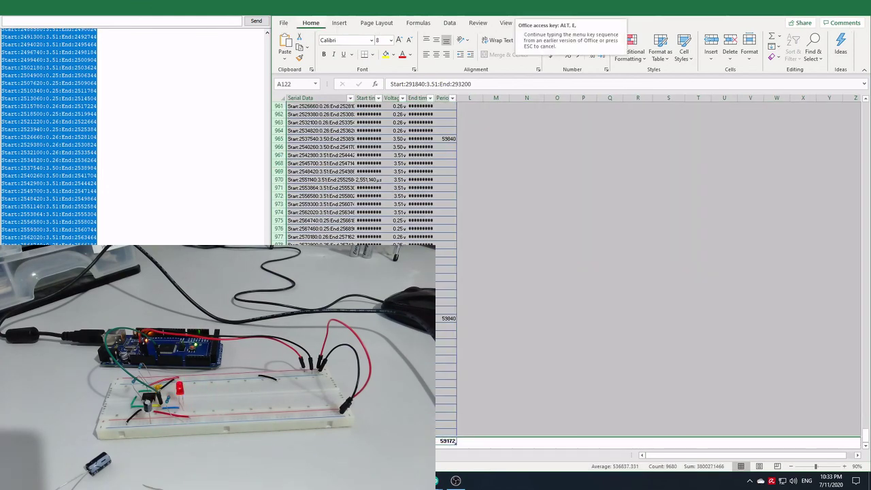
key("ctrl+minus")
key("ctrl+Home")
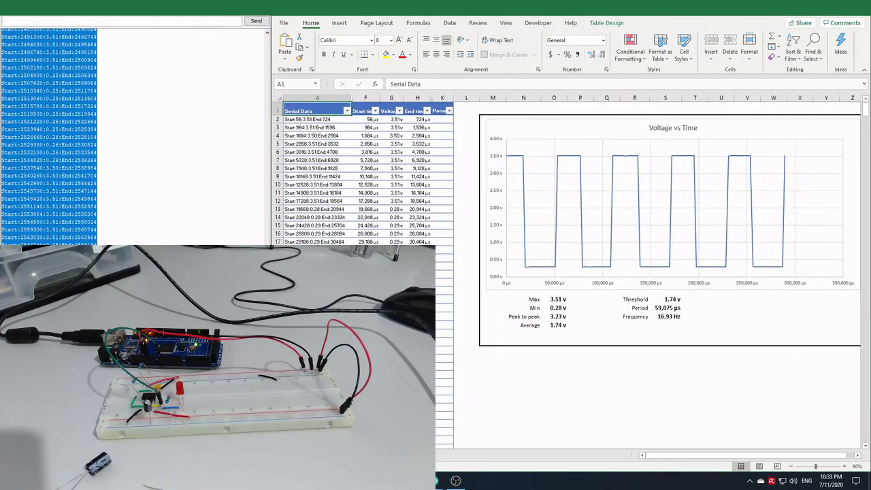